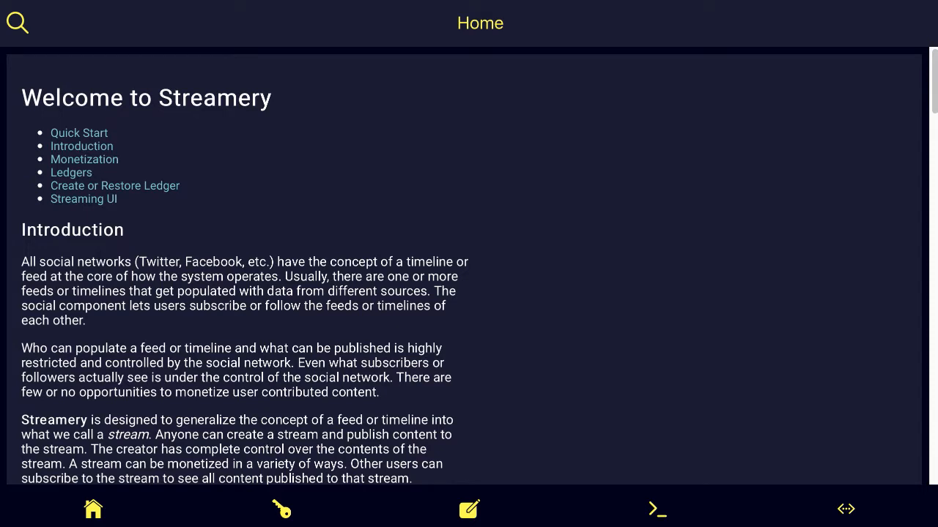
Step: In Quick Start, enter and confirm the local storage password, save it, and dismiss the confirmation
{"action": "left_click", "coordinate": [79, 134]}
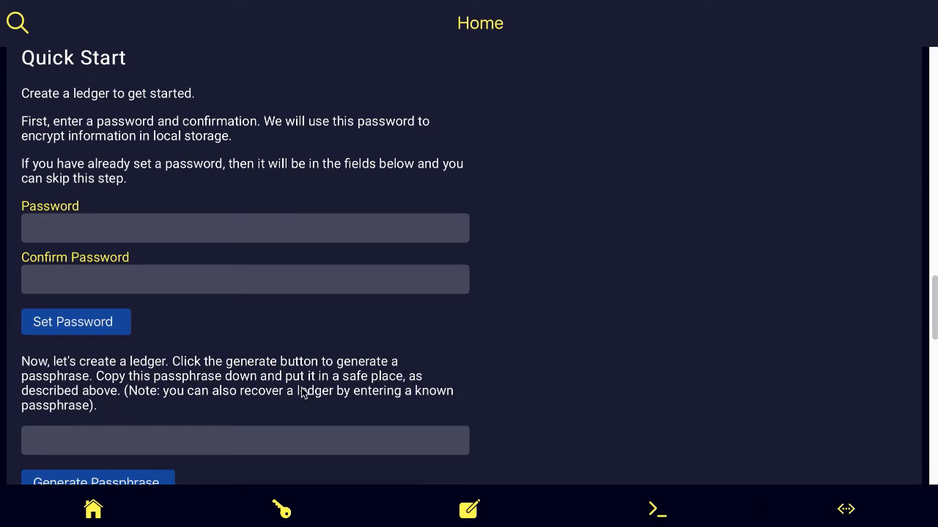
{"action": "left_click", "coordinate": [120, 232]}
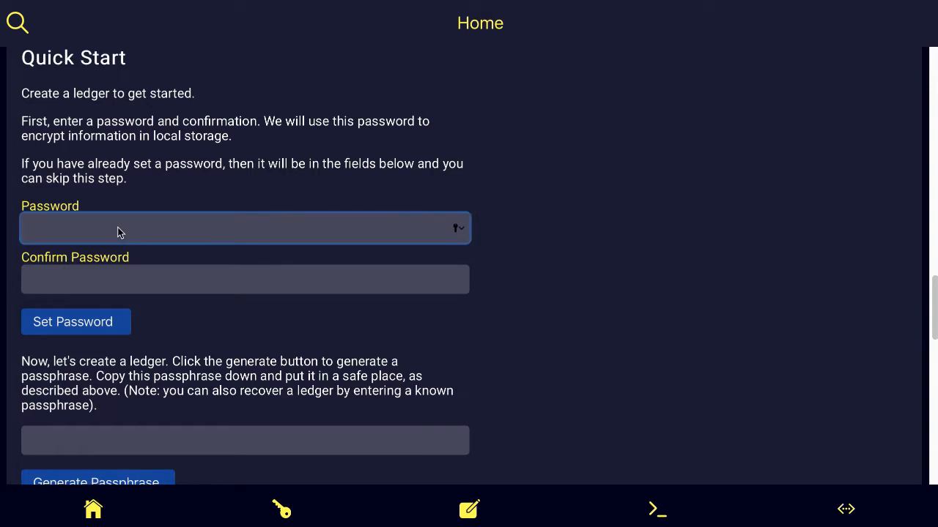
{"action": "type", "text": "••••••••"}
{"action": "key", "text": "Tab"}
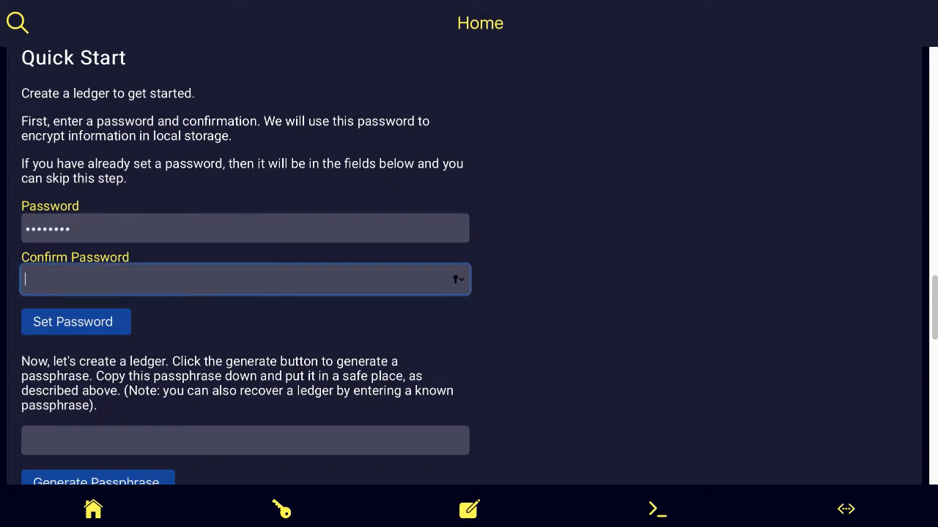
{"action": "type", "text": "••••••••"}
{"action": "left_click", "coordinate": [61, 322]}
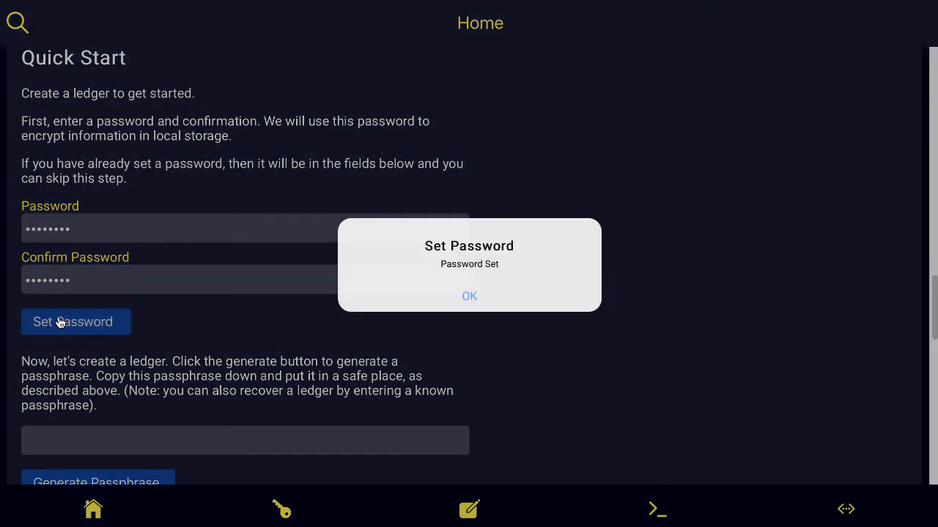
{"action": "left_click", "coordinate": [469, 298]}
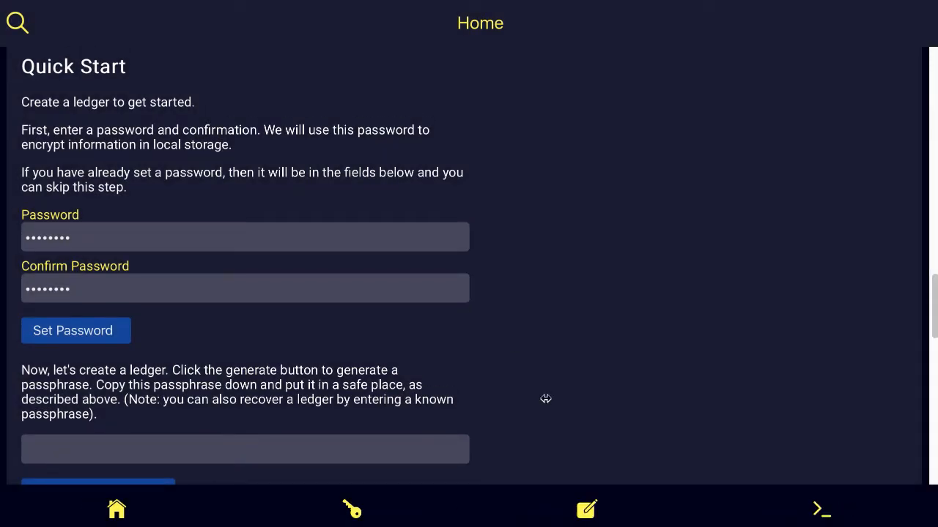
Step: Generate a 12-word ledger passphrase and select all of it for copying
{"action": "scroll", "coordinate": [546, 399], "scroll_direction": "down", "scroll_amount": 3}
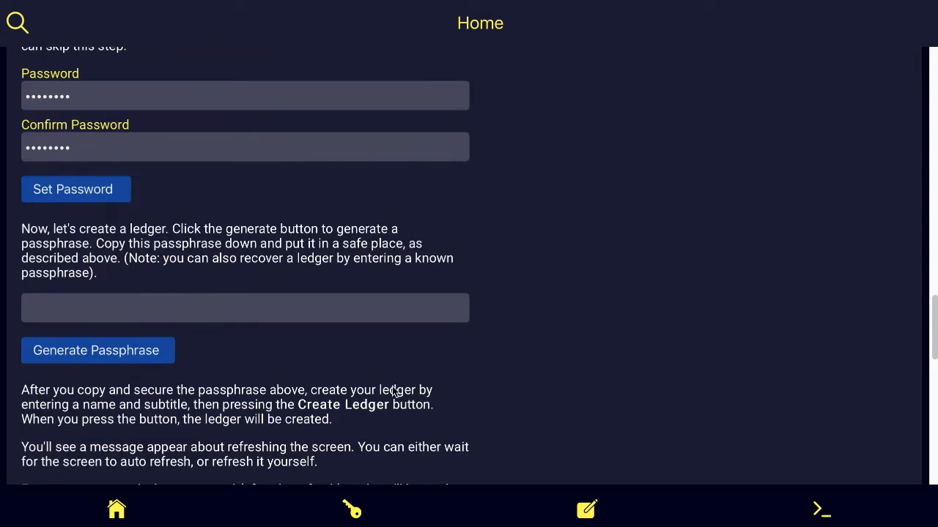
{"action": "left_click", "coordinate": [99, 361]}
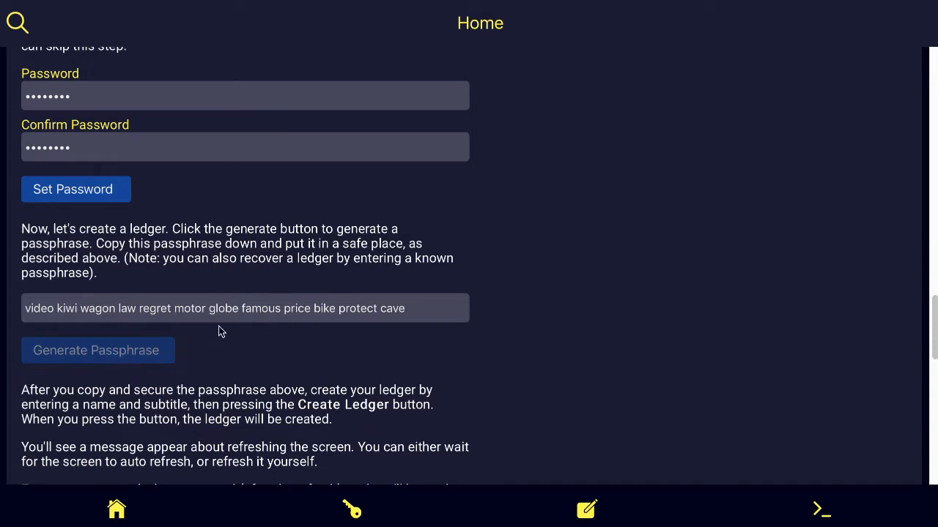
{"action": "left_click", "coordinate": [396, 308]}
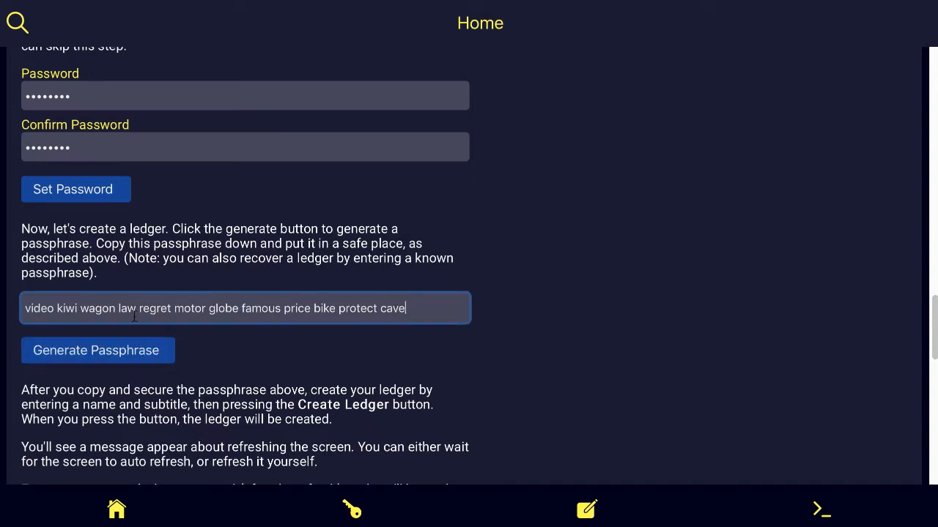
{"action": "left_click", "coordinate": [26, 312], "text": "shift"}
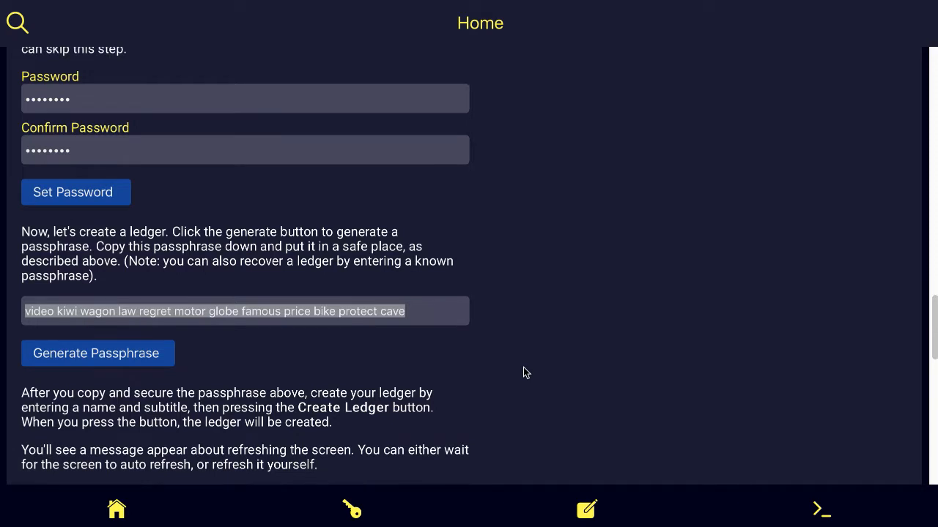
{"action": "scroll", "coordinate": [523, 367], "scroll_direction": "down", "scroll_amount": 1}
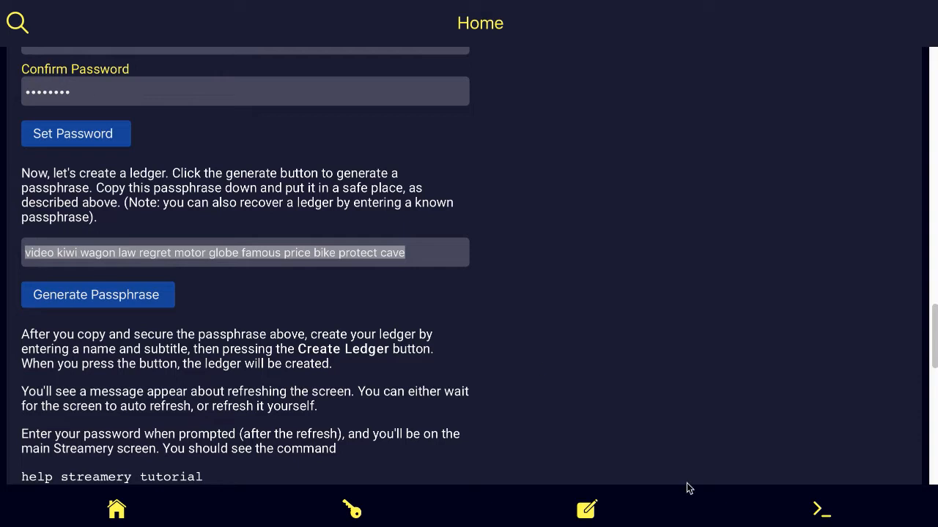
{"action": "scroll", "coordinate": [246, 264], "scroll_direction": "down", "scroll_amount": 3}
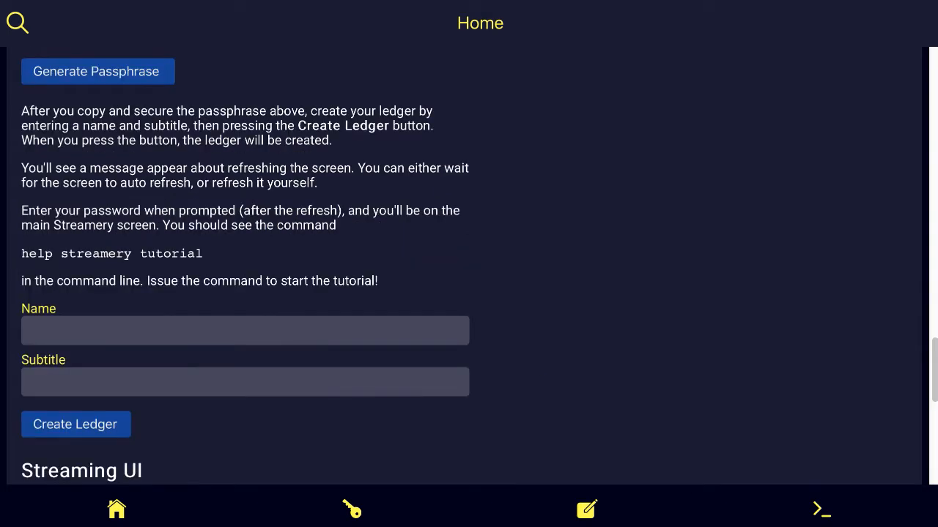
Step: Enter 'Test' as both the ledger name and subtitle, then create the ledger
{"action": "key", "text": "Tab"}
{"action": "left_click", "coordinate": [53, 331]}
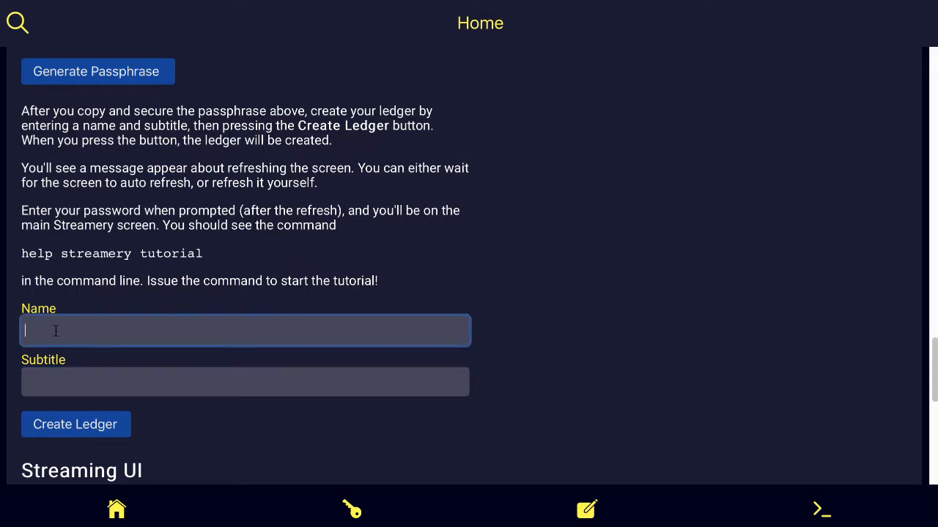
{"action": "type", "text": "Test"}
{"action": "key", "text": "Tab"}
{"action": "type", "text": "Test"}
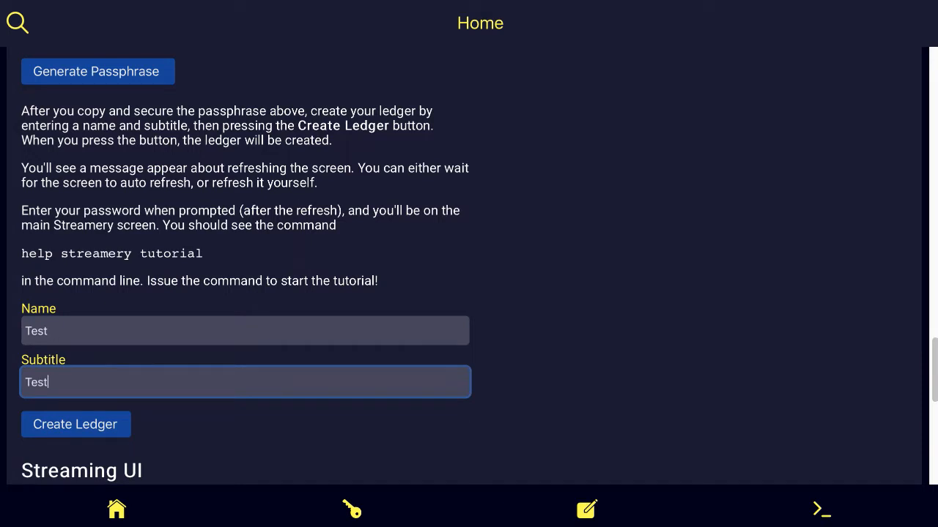
{"action": "left_click", "coordinate": [76, 426]}
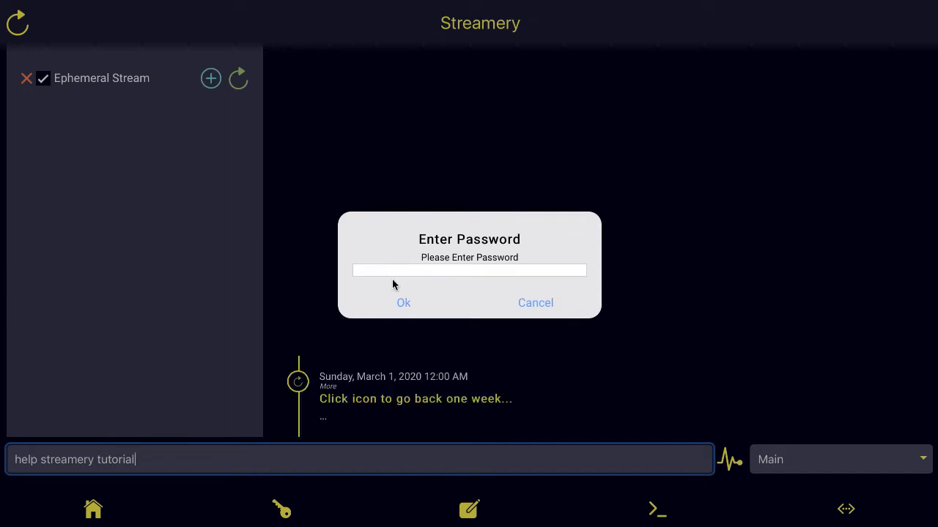
Step: Type the account password into the Enter Password dialog to unlock the Test ledger
{"action": "left_click", "coordinate": [393, 274]}
{"action": "type", "text": "passw"}
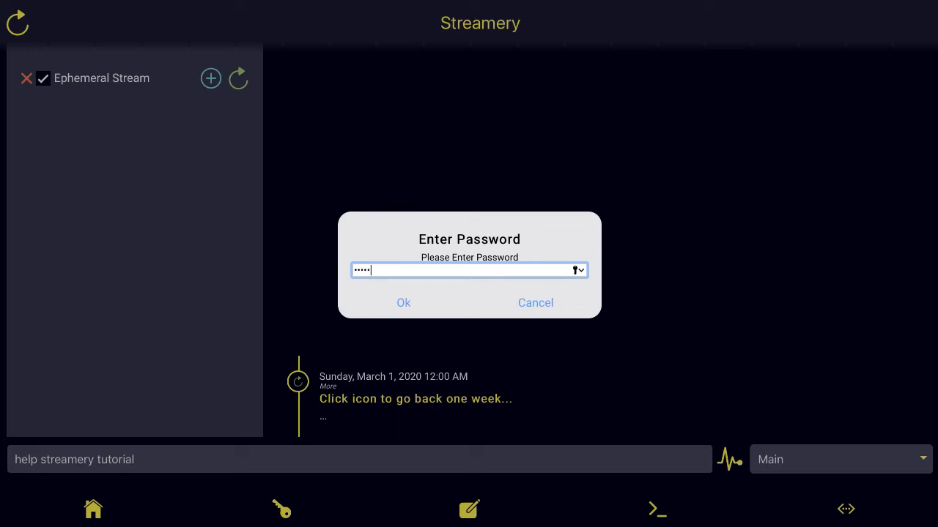
{"action": "type", "text": "or"}
{"action": "left_click", "coordinate": [408, 303]}
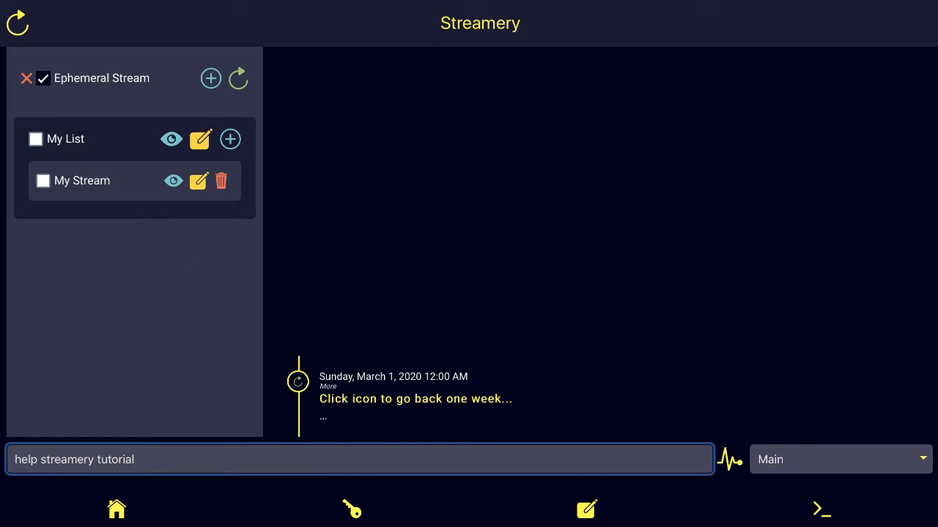
{"action": "key", "text": "Return"}
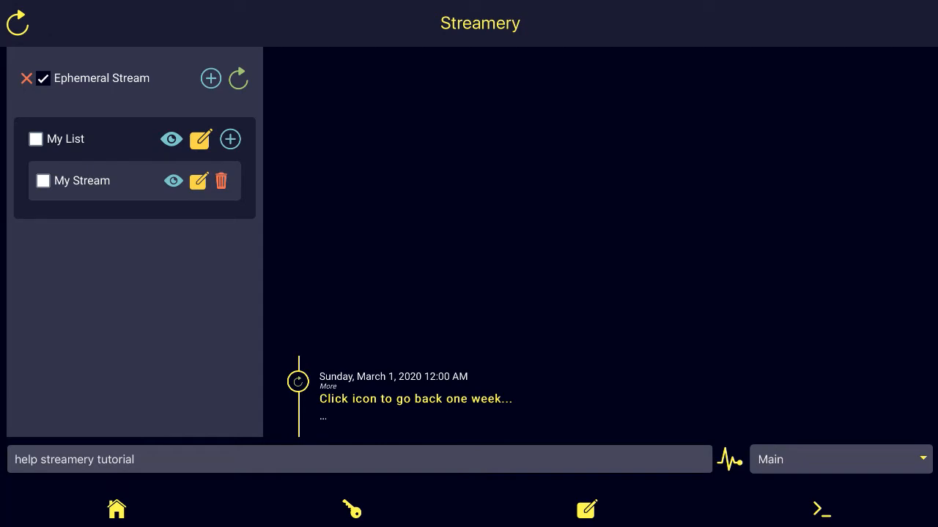
Step: Run 'help streamery tutorial' from the command line to display the tutorial text
{"action": "left_click", "coordinate": [156, 459]}
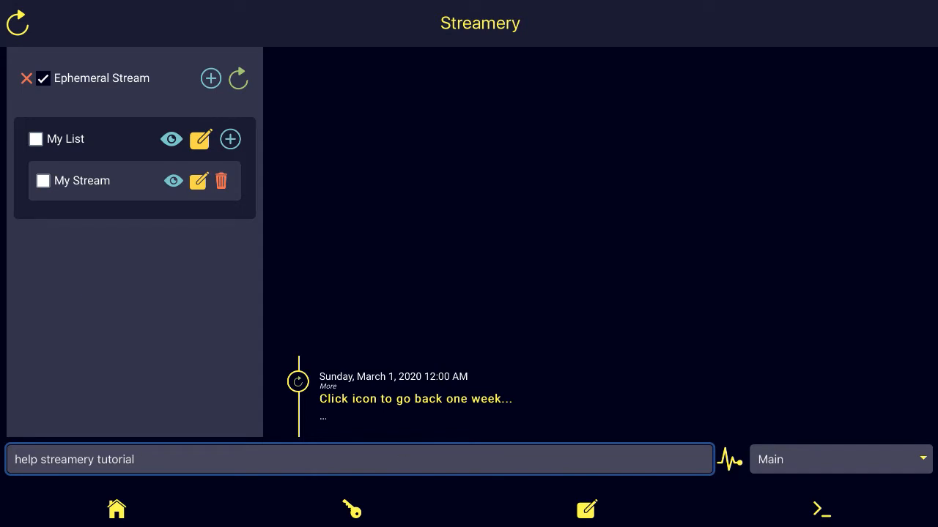
{"action": "key", "text": "Return"}
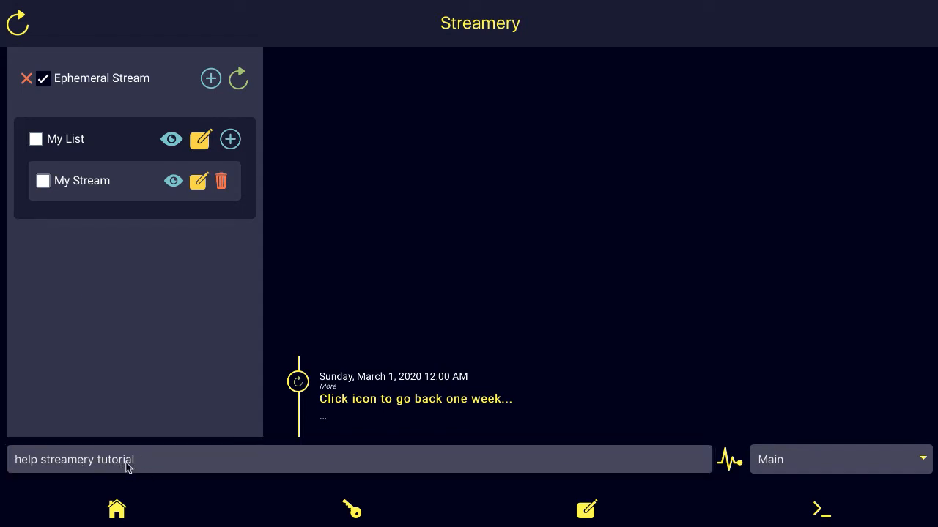
{"action": "left_click", "coordinate": [163, 467]}
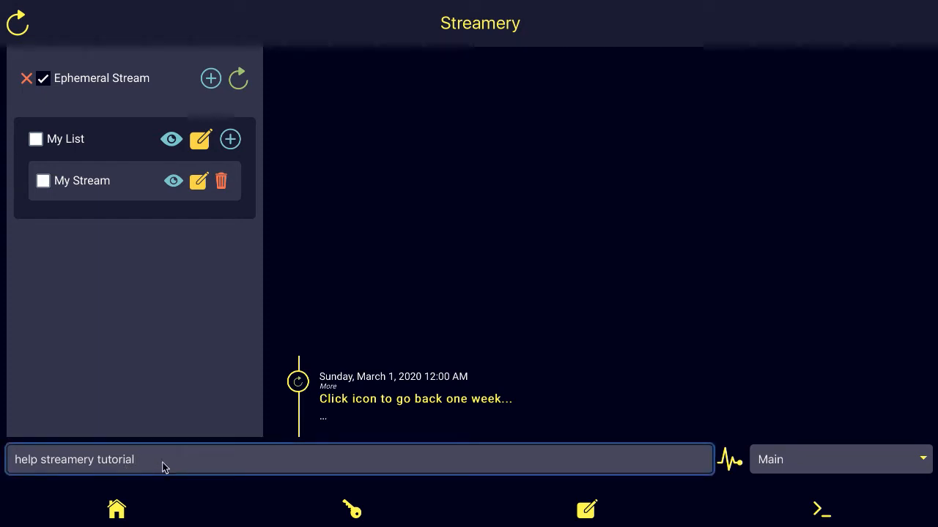
{"action": "key", "text": "Return"}
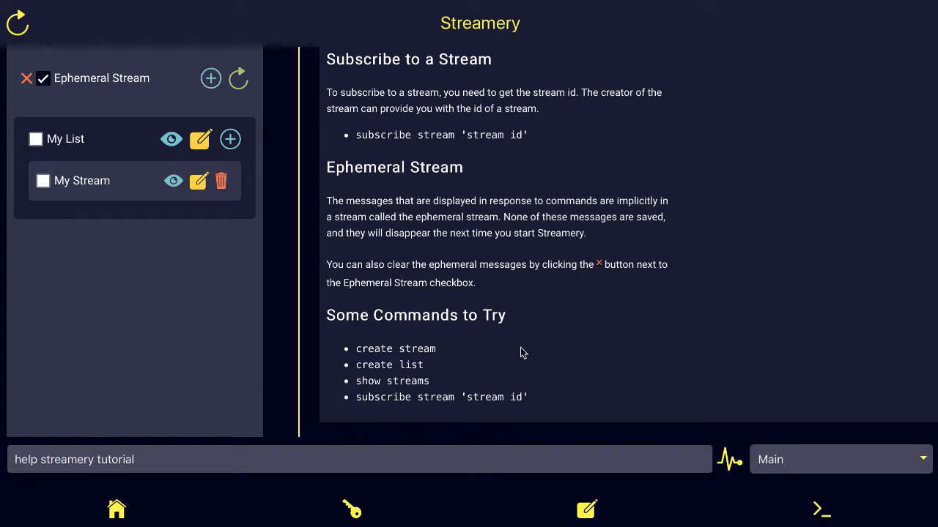
{"action": "scroll", "coordinate": [596, 344], "scroll_direction": "up", "scroll_amount": 10}
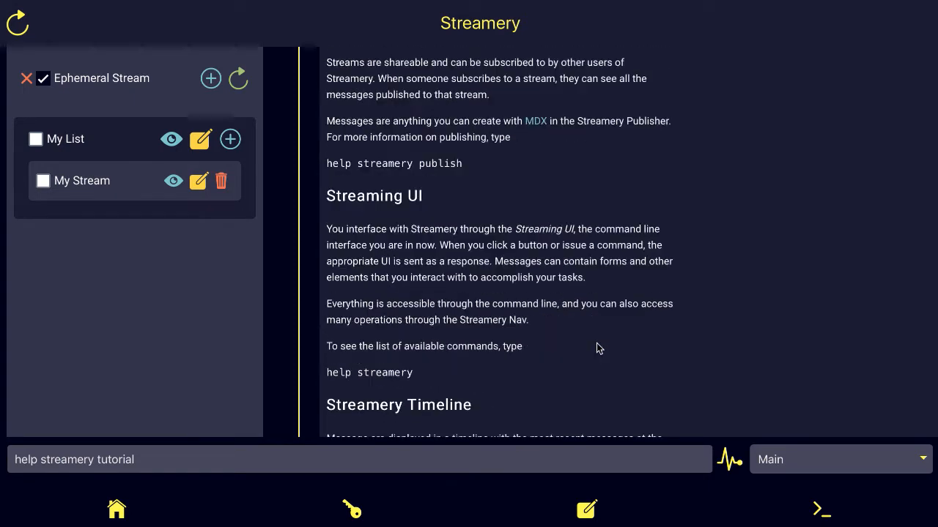
{"action": "scroll", "coordinate": [596, 345], "scroll_direction": "up", "scroll_amount": 2}
{"action": "scroll", "coordinate": [598, 349], "scroll_direction": "up", "scroll_amount": 1}
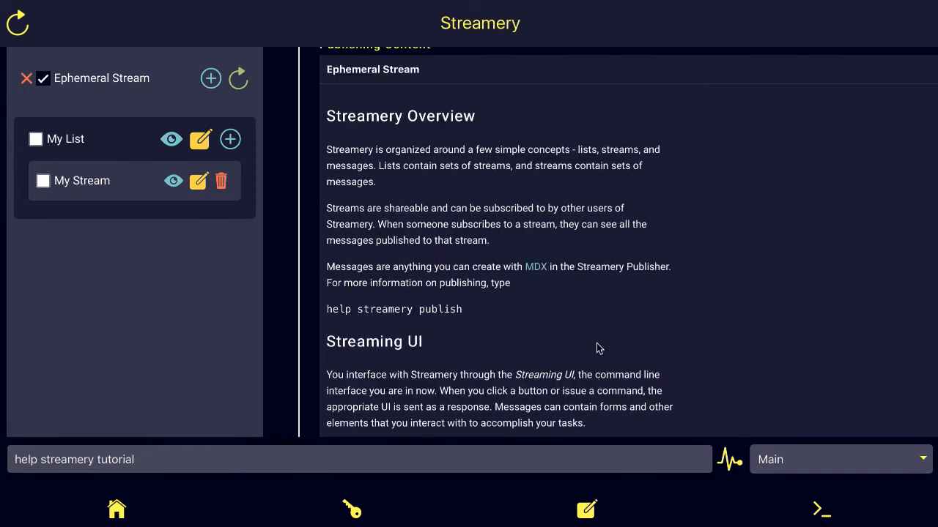
{"action": "scroll", "coordinate": [598, 349], "scroll_direction": "down", "scroll_amount": 1}
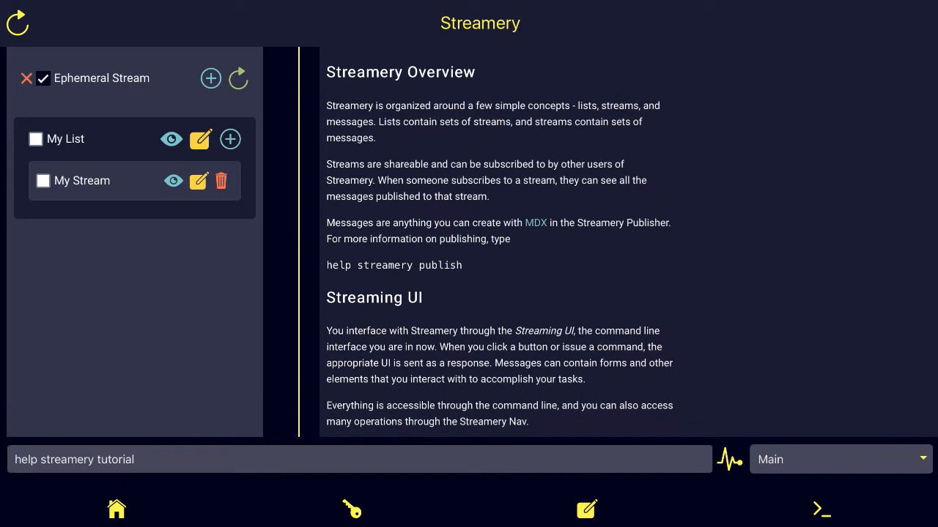
{"action": "scroll", "coordinate": [701, 428], "scroll_direction": "up", "scroll_amount": 1}
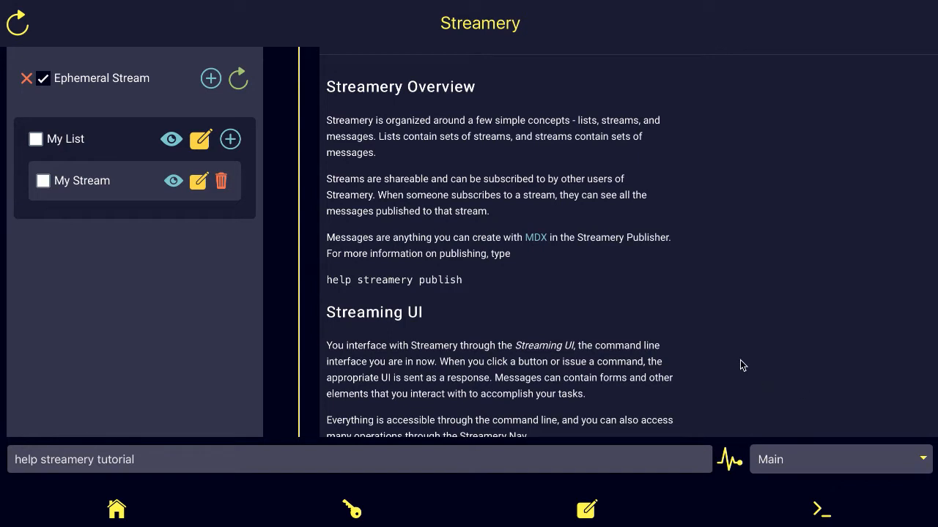
{"action": "scroll", "coordinate": [734, 363], "scroll_direction": "down", "scroll_amount": 1}
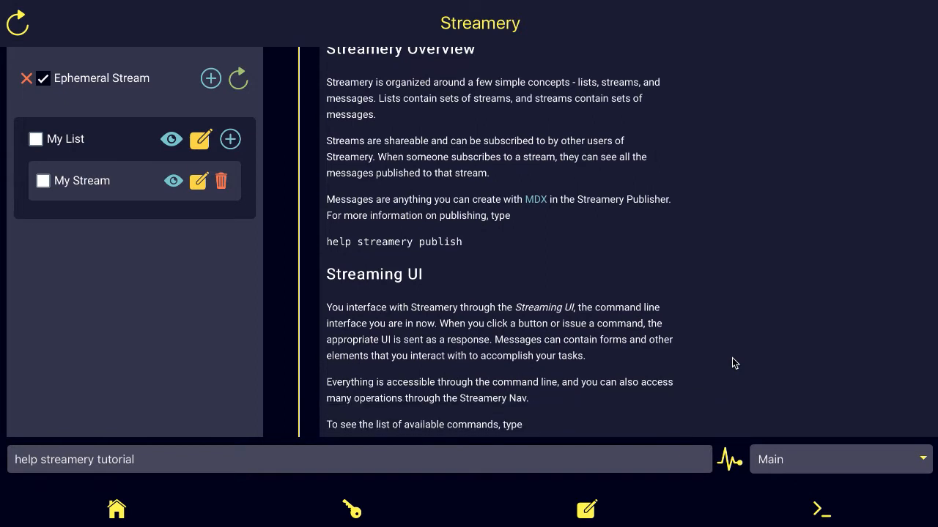
{"action": "scroll", "coordinate": [735, 364], "scroll_direction": "down", "scroll_amount": 3}
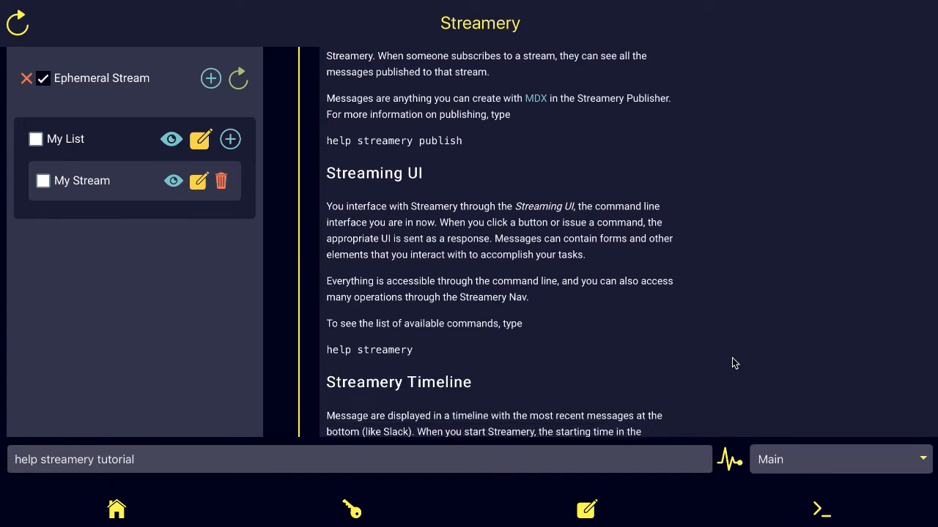
{"action": "scroll", "coordinate": [733, 359], "scroll_direction": "down", "scroll_amount": 1}
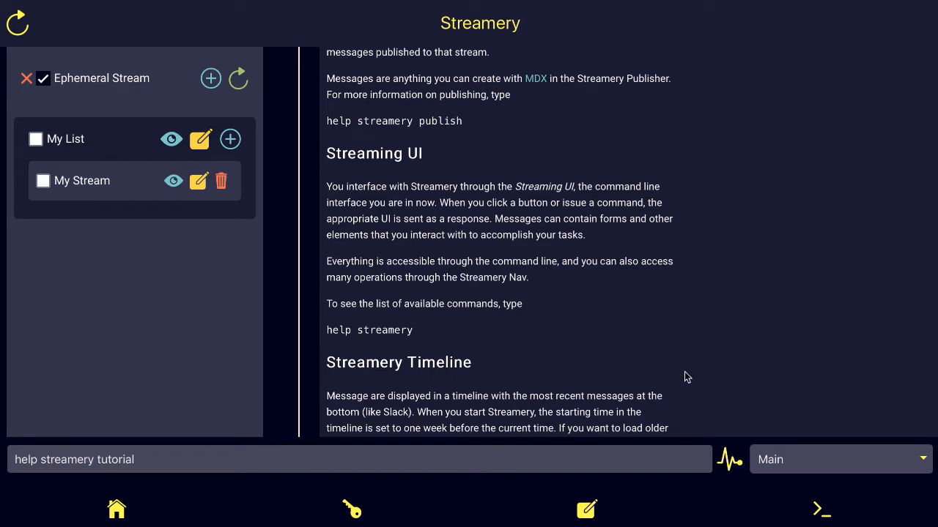
{"action": "scroll", "coordinate": [499, 242], "scroll_direction": "down", "scroll_amount": 1}
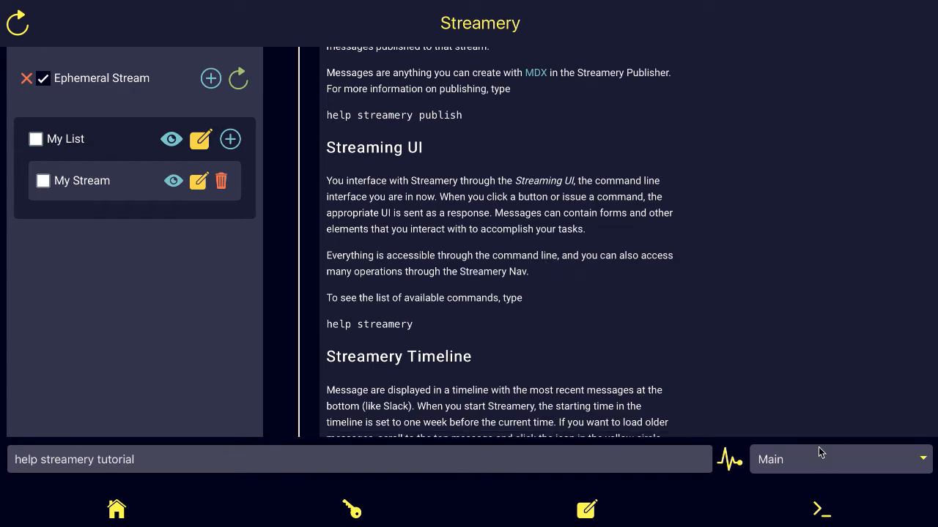
{"action": "scroll", "coordinate": [704, 399], "scroll_direction": "down", "scroll_amount": 1}
{"action": "scroll", "coordinate": [704, 399], "scroll_direction": "down", "scroll_amount": 5}
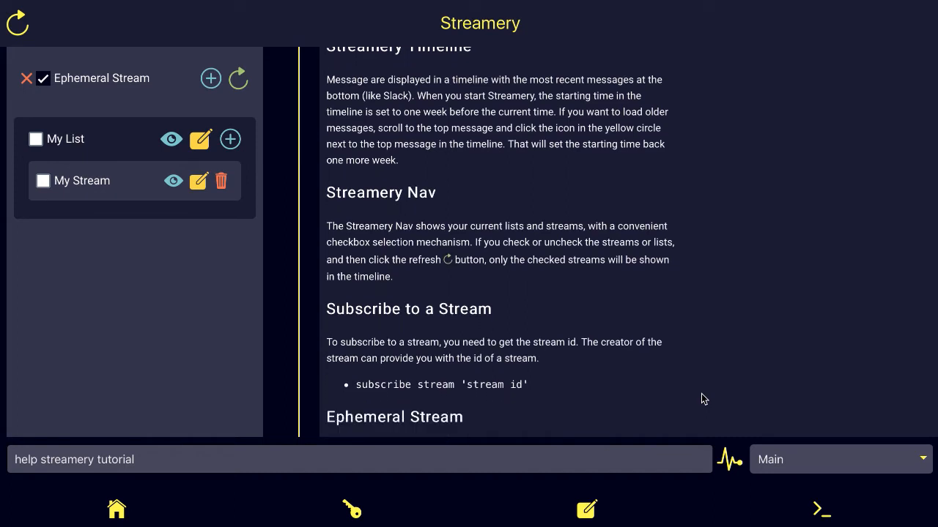
{"action": "scroll", "coordinate": [705, 400], "scroll_direction": "up", "scroll_amount": 1}
{"action": "scroll", "coordinate": [704, 399], "scroll_direction": "up", "scroll_amount": 1}
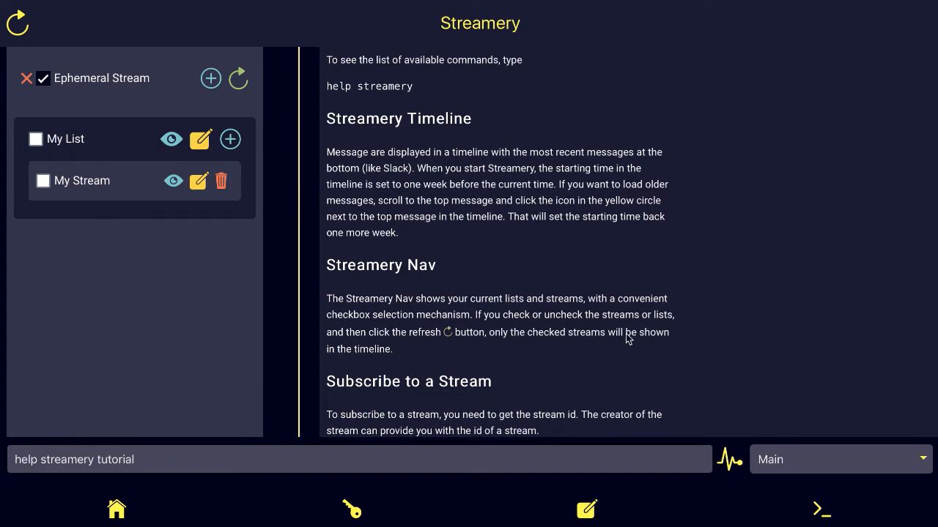
{"action": "scroll", "coordinate": [682, 388], "scroll_direction": "down", "scroll_amount": 2}
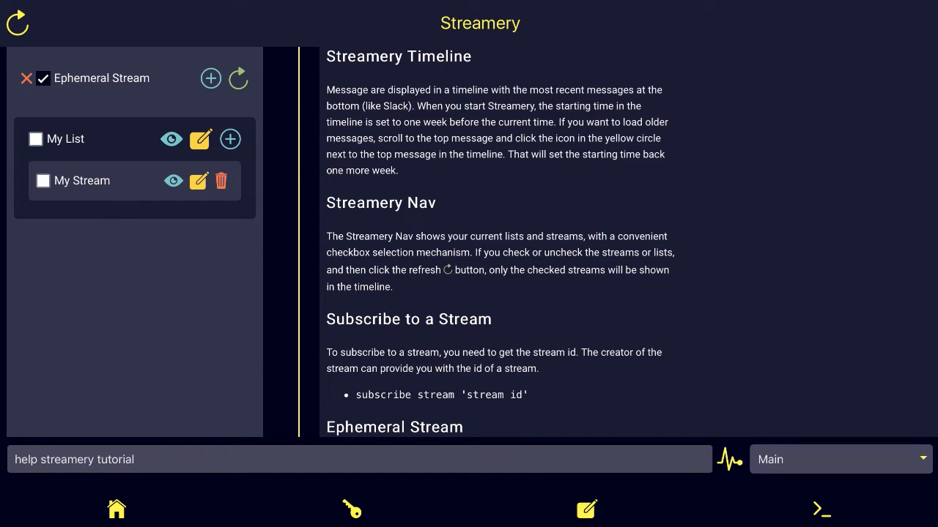
{"action": "scroll", "coordinate": [814, 402], "scroll_direction": "down", "scroll_amount": 4}
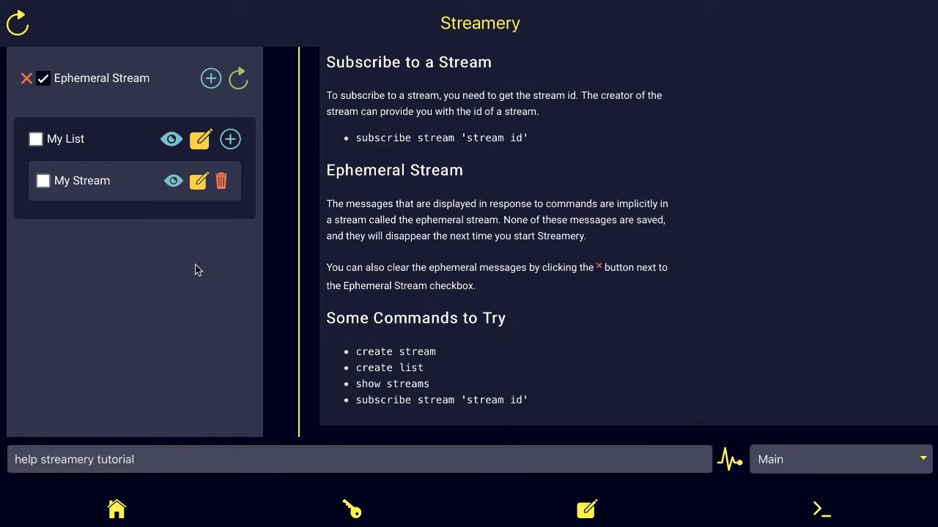
Step: Clear the ephemeral tutorial messages and reload the timeline with My Stream checked
{"action": "left_click", "coordinate": [28, 80]}
{"action": "left_click", "coordinate": [27, 79]}
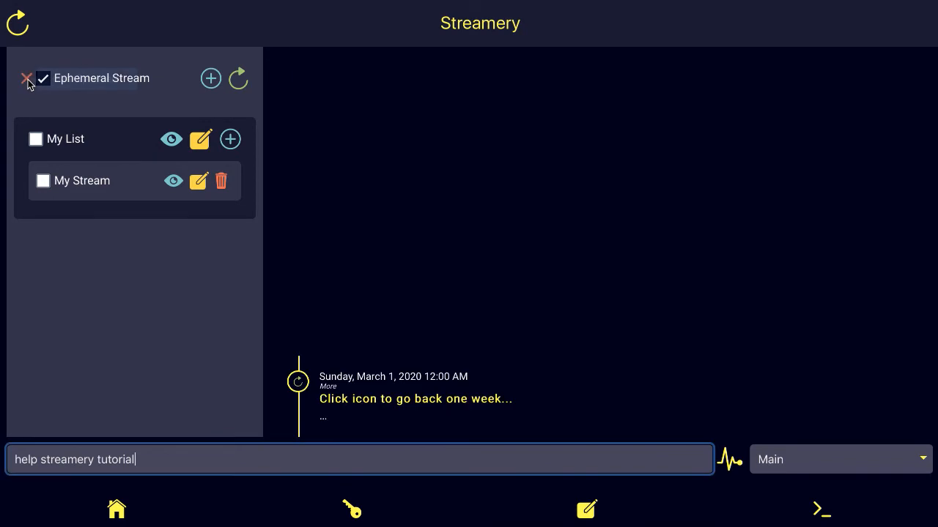
{"action": "left_click", "coordinate": [43, 183]}
{"action": "left_click", "coordinate": [241, 86]}
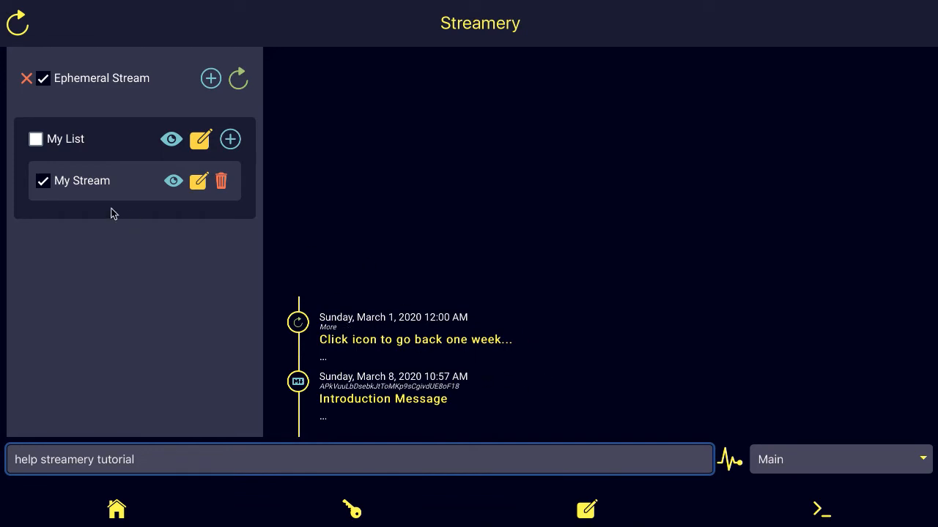
Step: Expand the Introduction Message to read it, then collapse it back to its title
{"action": "left_click", "coordinate": [430, 402]}
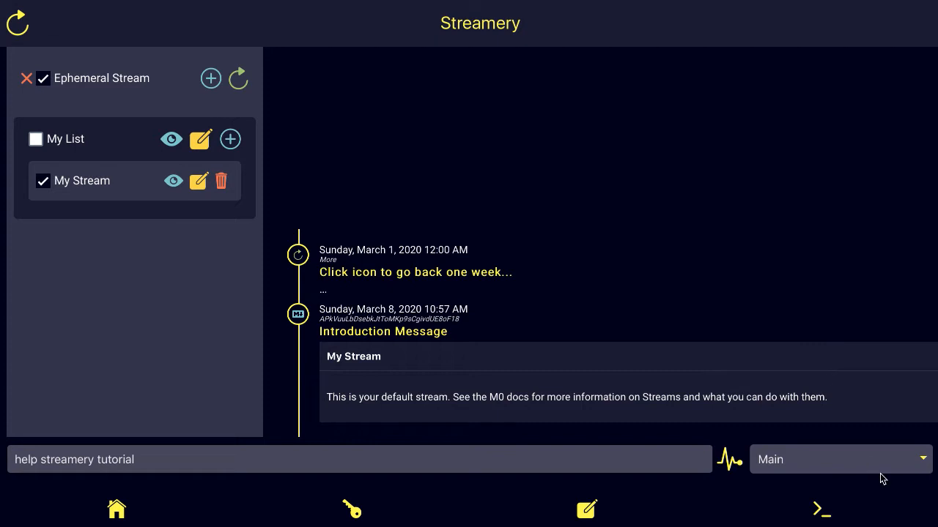
{"action": "left_click", "coordinate": [408, 333]}
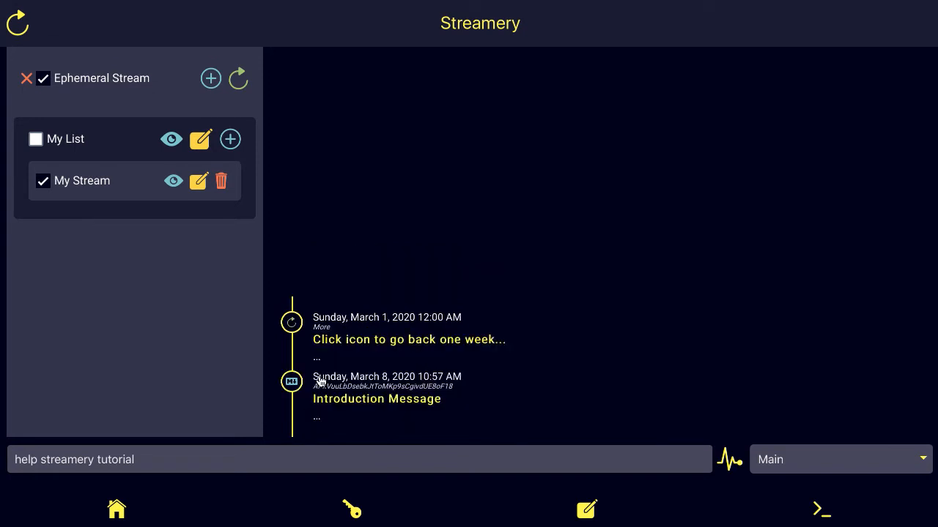
{"action": "left_click", "coordinate": [175, 463]}
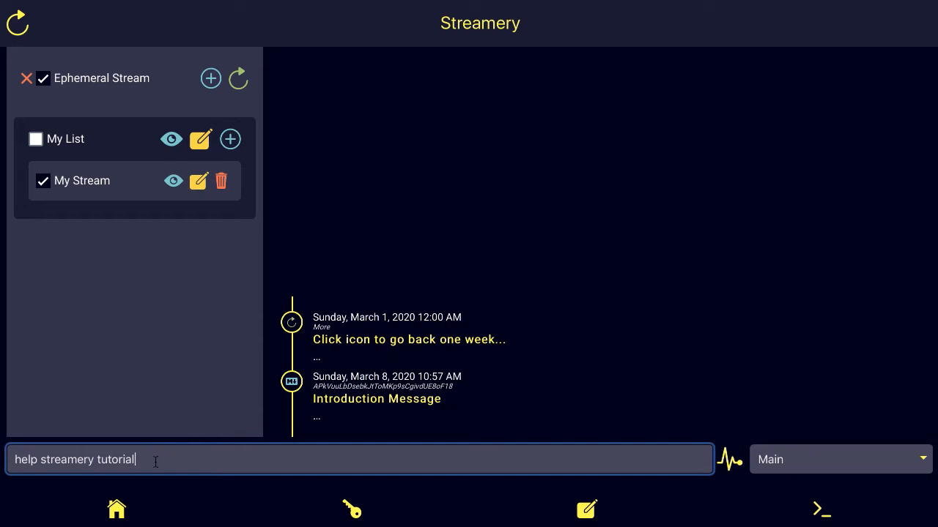
Step: Rerun 'help streamery tutorial' and scroll through its Streamery Overview output
{"action": "key", "text": "Return"}
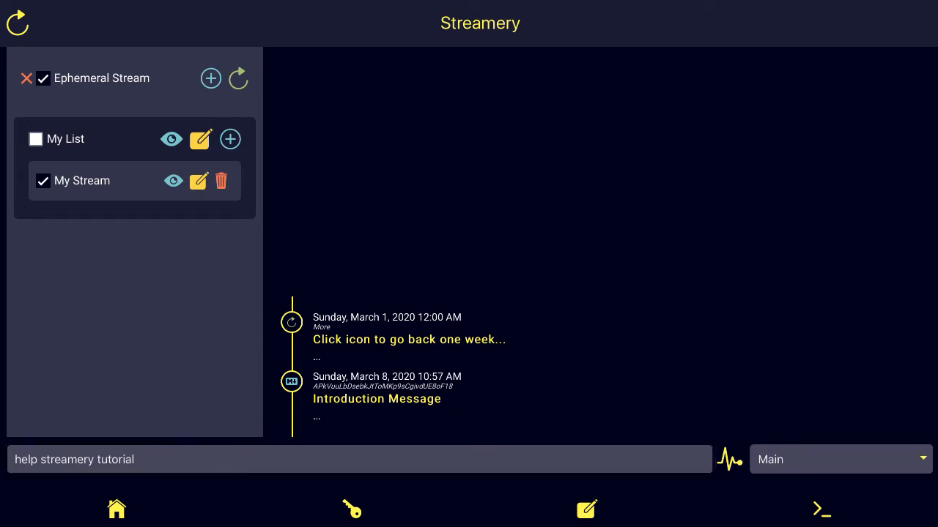
{"action": "scroll", "coordinate": [448, 383], "scroll_direction": "up", "scroll_amount": 5}
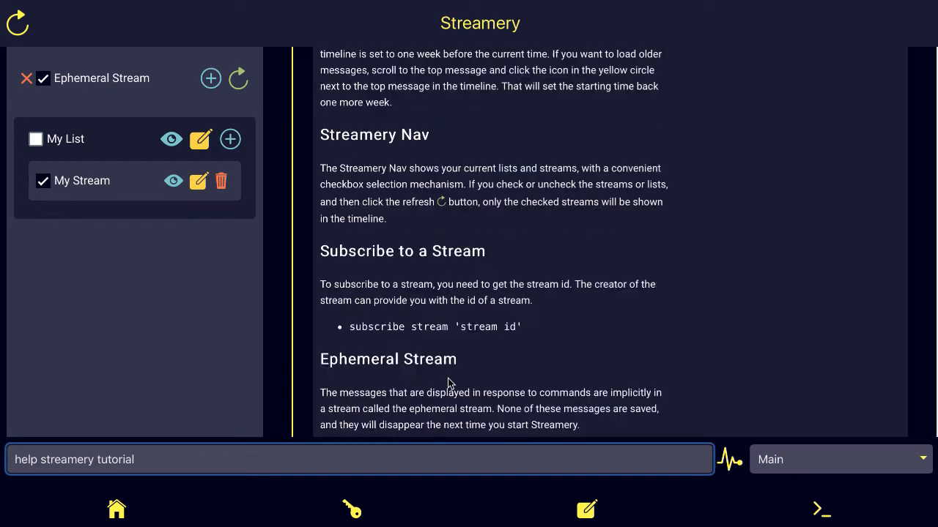
{"action": "scroll", "coordinate": [449, 382], "scroll_direction": "up", "scroll_amount": 4}
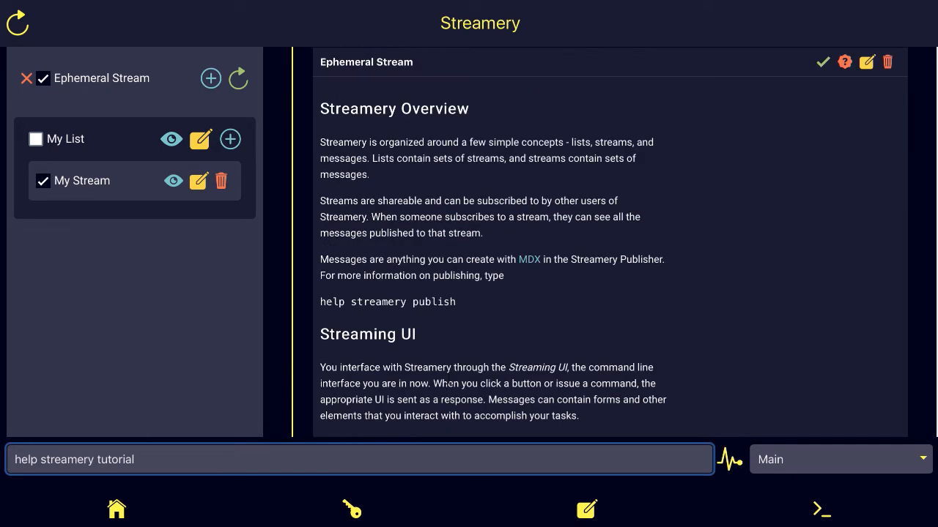
{"action": "scroll", "coordinate": [448, 382], "scroll_direction": "down", "scroll_amount": 4}
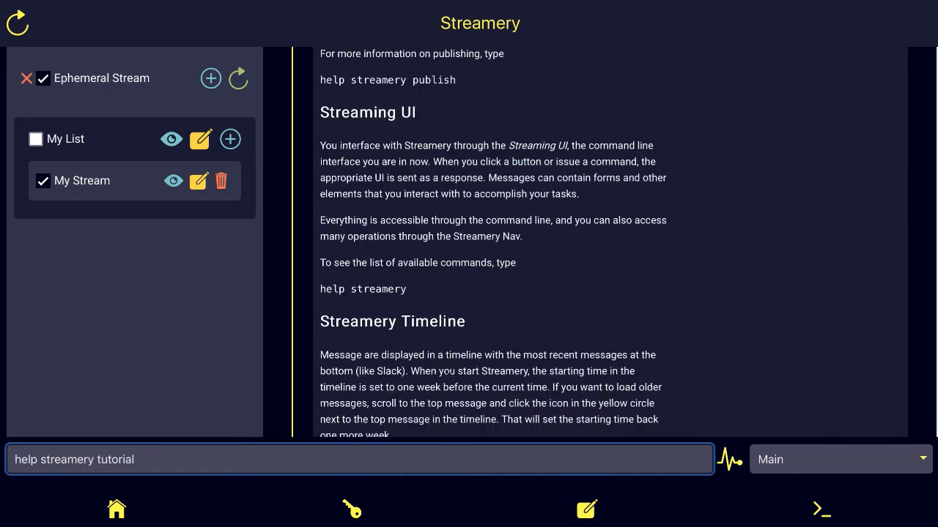
{"action": "scroll", "coordinate": [448, 382], "scroll_direction": "down", "scroll_amount": 1}
{"action": "scroll", "coordinate": [448, 382], "scroll_direction": "up", "scroll_amount": 6}
{"action": "scroll", "coordinate": [448, 382], "scroll_direction": "down", "scroll_amount": 3}
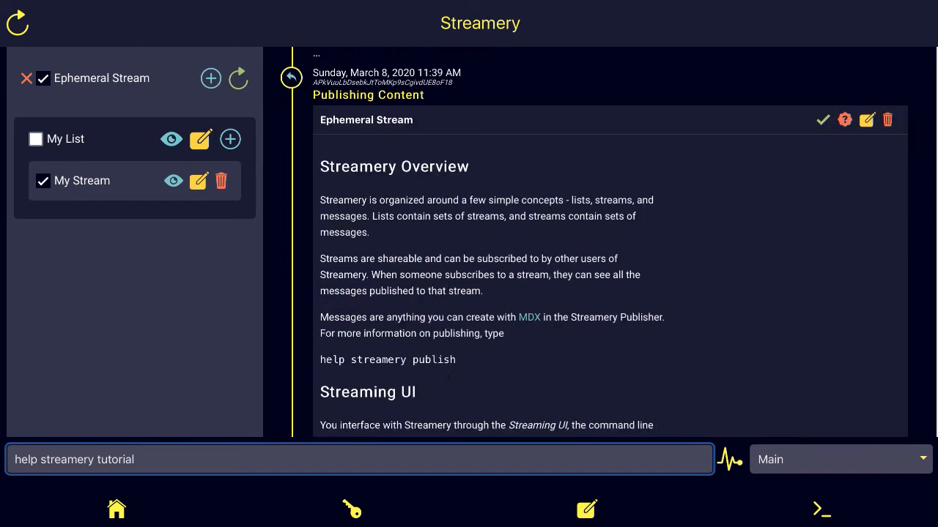
{"action": "scroll", "coordinate": [448, 382], "scroll_direction": "up", "scroll_amount": 1}
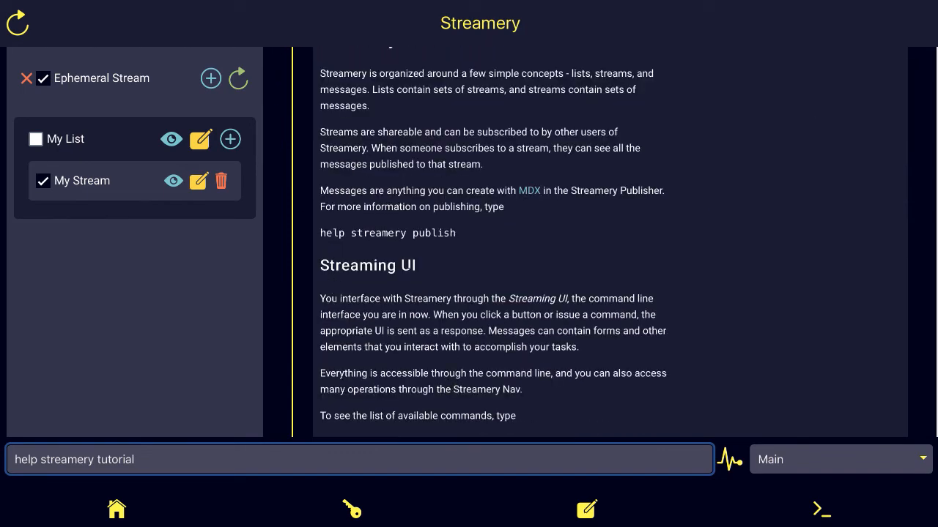
Step: Change the command to 'help streamery publish' and scroll to its Publishing section
{"action": "left_click", "coordinate": [151, 462]}
{"action": "key", "text": "BackSpace"}
{"action": "key", "text": "BackSpace"}
{"action": "key", "text": "BackSpace"}
{"action": "key", "text": "BackSpace"}
{"action": "key", "text": "BackSpace"}
{"action": "key", "text": "BackSpace"}
{"action": "key", "text": "BackSpace"}
{"action": "key", "text": "BackSpace"}
{"action": "type", "text": "publish"}
{"action": "key", "text": "Return"}
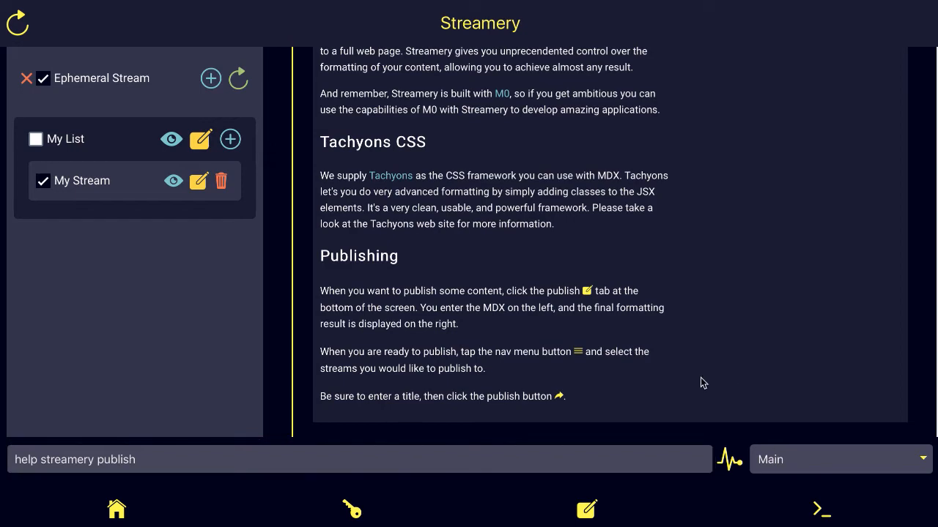
{"action": "scroll", "coordinate": [701, 382], "scroll_direction": "up", "scroll_amount": 5}
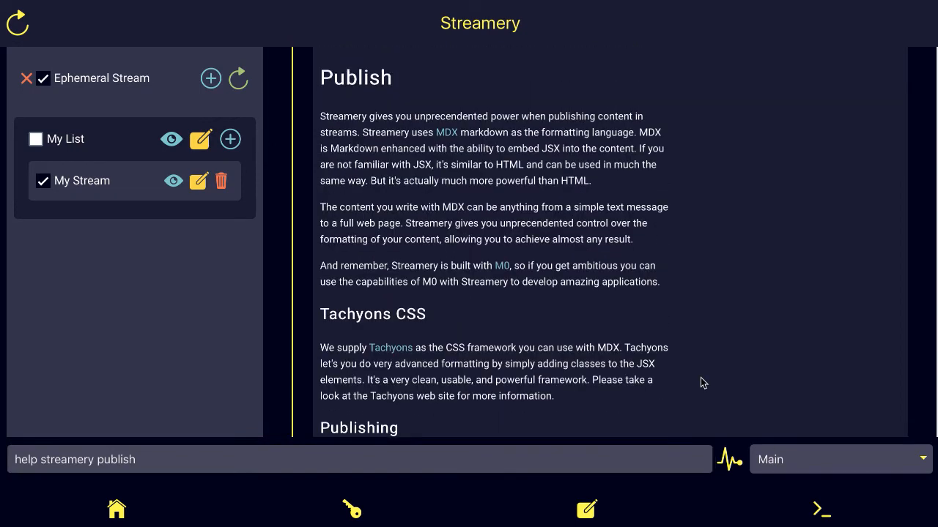
{"action": "scroll", "coordinate": [700, 383], "scroll_direction": "down", "scroll_amount": 5}
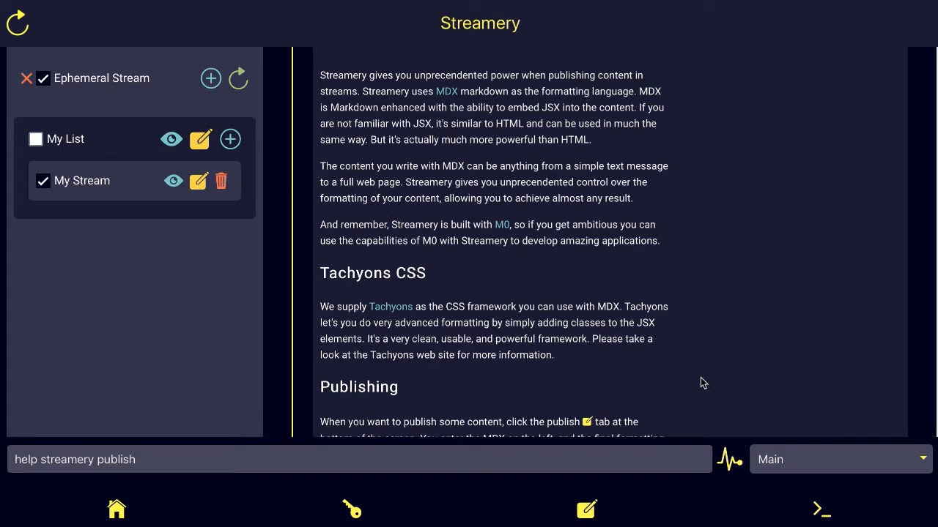
{"action": "scroll", "coordinate": [700, 383], "scroll_direction": "down", "scroll_amount": 1}
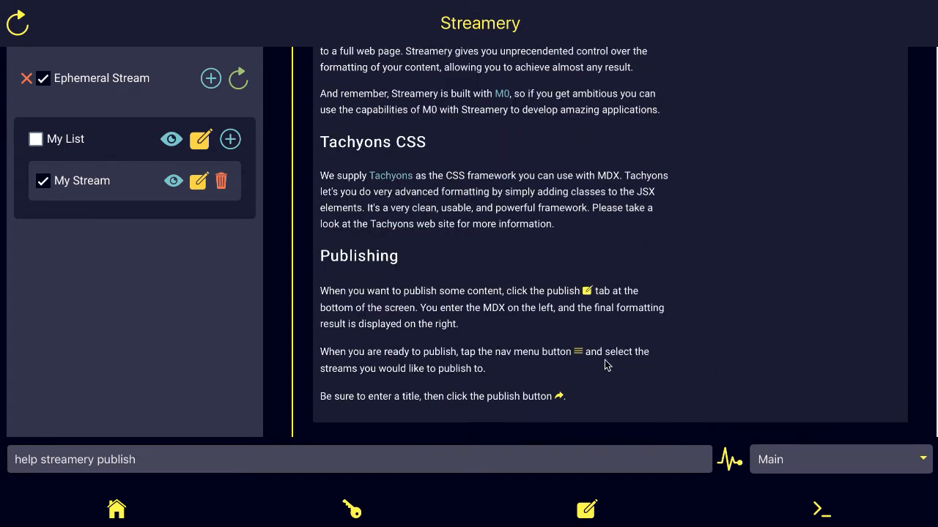
{"action": "left_click", "coordinate": [586, 515]}
Step: Open the publish workspace and scroll through the 33-line MDX Sample source
{"action": "left_click", "coordinate": [586, 512]}
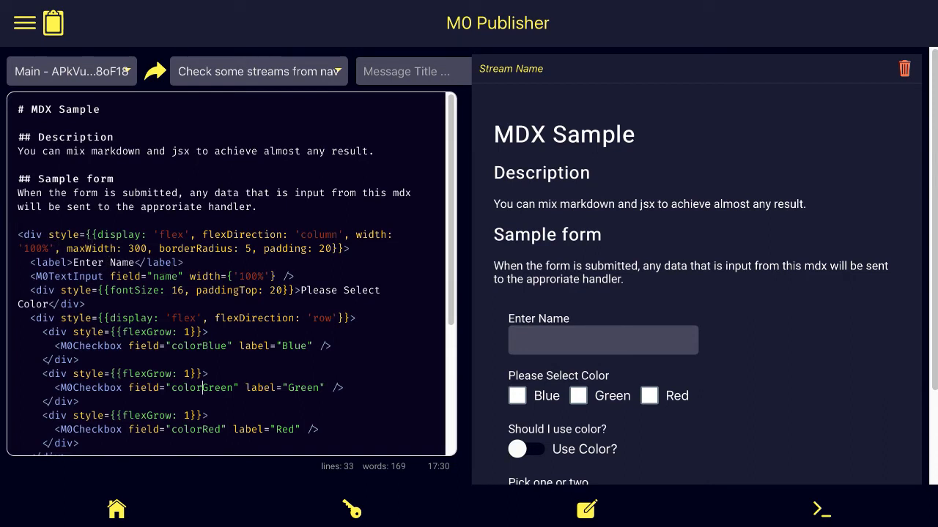
{"action": "scroll", "coordinate": [231, 273], "scroll_direction": "down", "scroll_amount": 5}
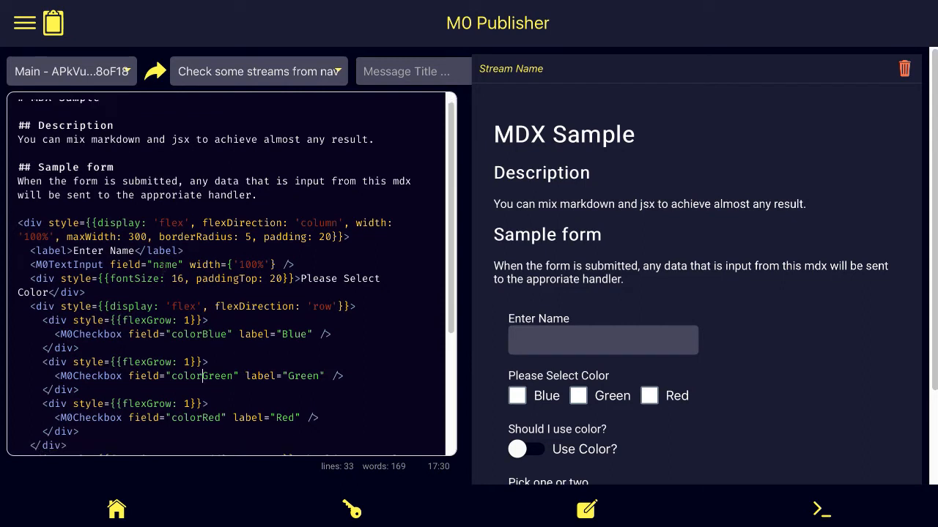
{"action": "scroll", "coordinate": [232, 274], "scroll_direction": "up", "scroll_amount": 5}
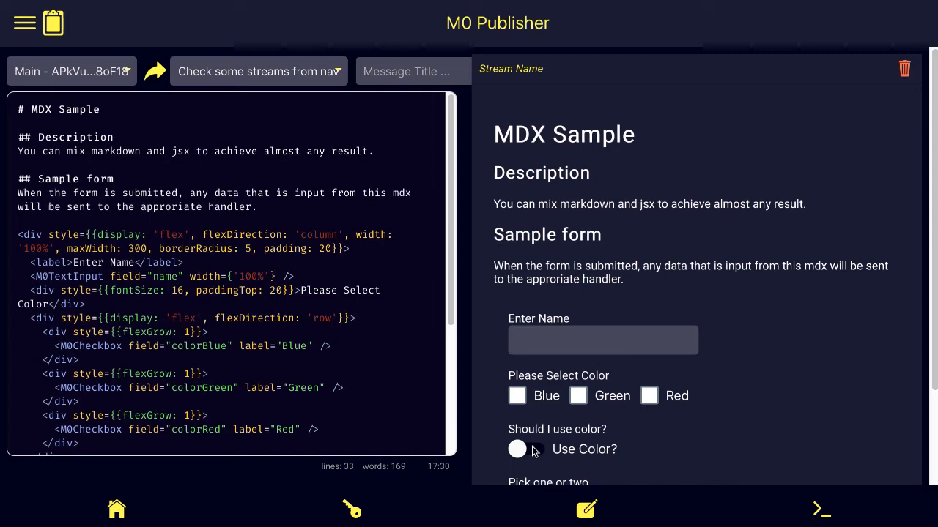
{"action": "left_click", "coordinate": [819, 511]}
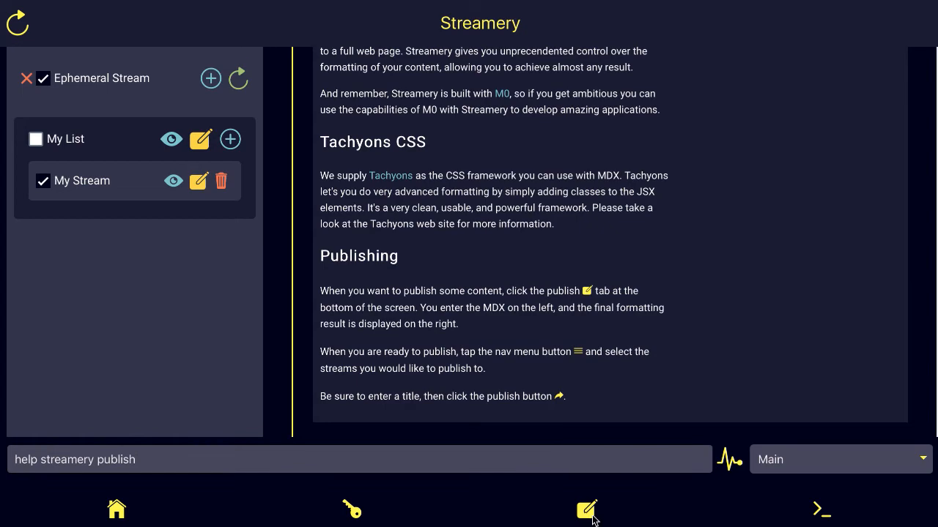
{"action": "left_click", "coordinate": [587, 513]}
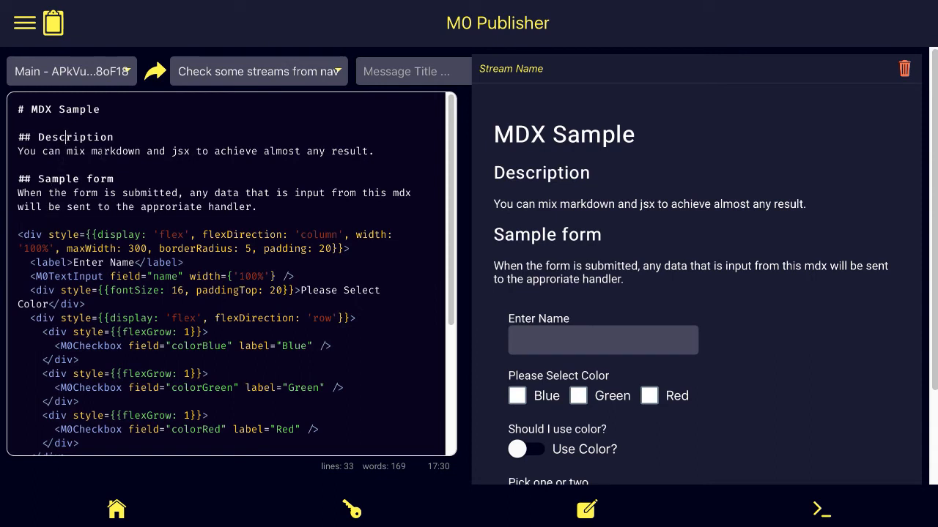
Step: Delete the sample MDX code from the Description heading to the final closing tag
{"action": "left_click", "coordinate": [18, 137]}
{"action": "left_click_drag", "start_coordinate": [18, 137], "coordinate": [19, 151]}
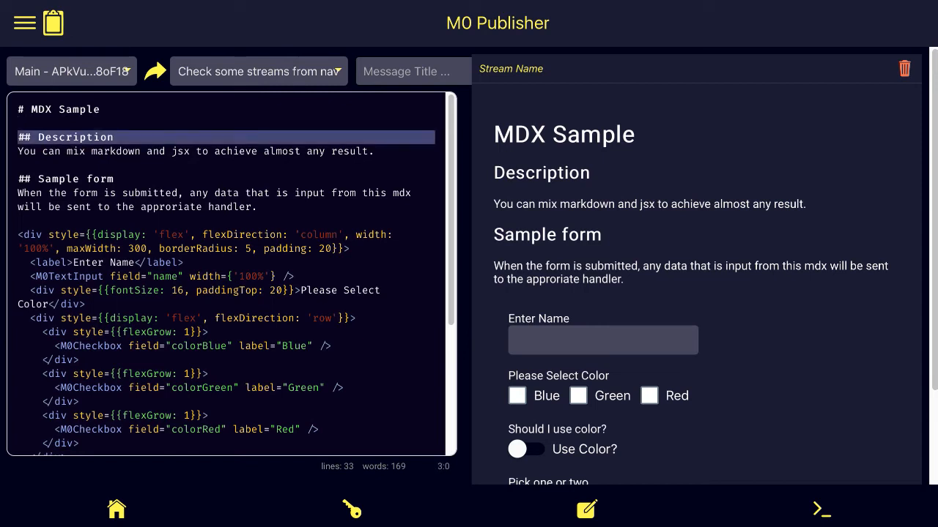
{"action": "key", "text": "shift+Down"}
{"action": "key", "text": "shift+Down"}
{"action": "key", "text": "shift+Down"}
{"action": "key", "text": "shift+Down"}
{"action": "key", "text": "shift+Down"}
{"action": "key", "text": "shift+Down"}
{"action": "key", "text": "shift+Down"}
{"action": "key", "text": "shift+Down"}
{"action": "key", "text": "shift+Down"}
{"action": "key", "text": "shift+Down"}
{"action": "key", "text": "shift+Down"}
{"action": "key", "text": "shift+Down"}
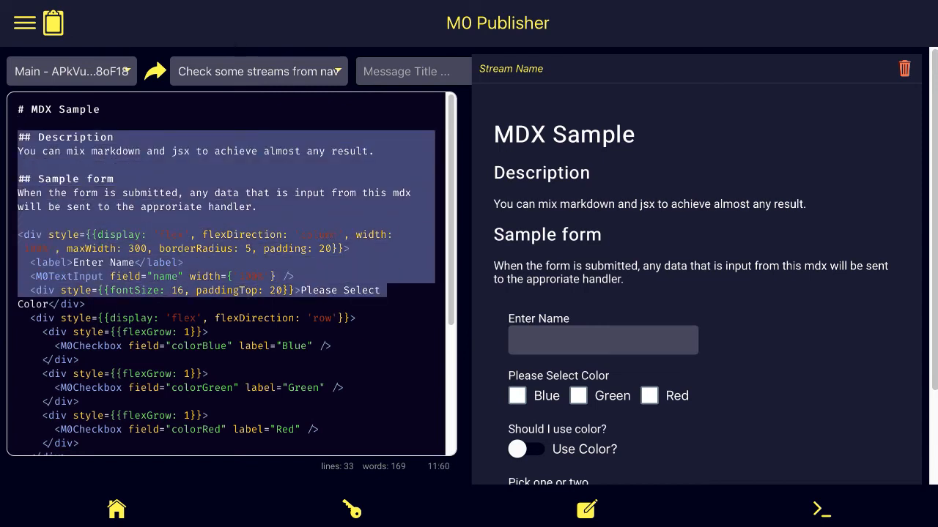
{"action": "key", "text": "shift+Down"}
{"action": "key", "text": "shift+Down"}
{"action": "key", "text": "shift+Down"}
{"action": "key", "text": "shift+Down"}
{"action": "key", "text": "shift+Down"}
{"action": "key", "text": "shift+Down"}
{"action": "key", "text": "shift+Down"}
{"action": "key", "text": "shift+Down"}
{"action": "key", "text": "shift+Down"}
{"action": "key", "text": "shift+Down"}
{"action": "key", "text": "shift+Down"}
{"action": "key", "text": "shift+Down"}
{"action": "key", "text": "shift+Down"}
{"action": "key", "text": "shift+Down"}
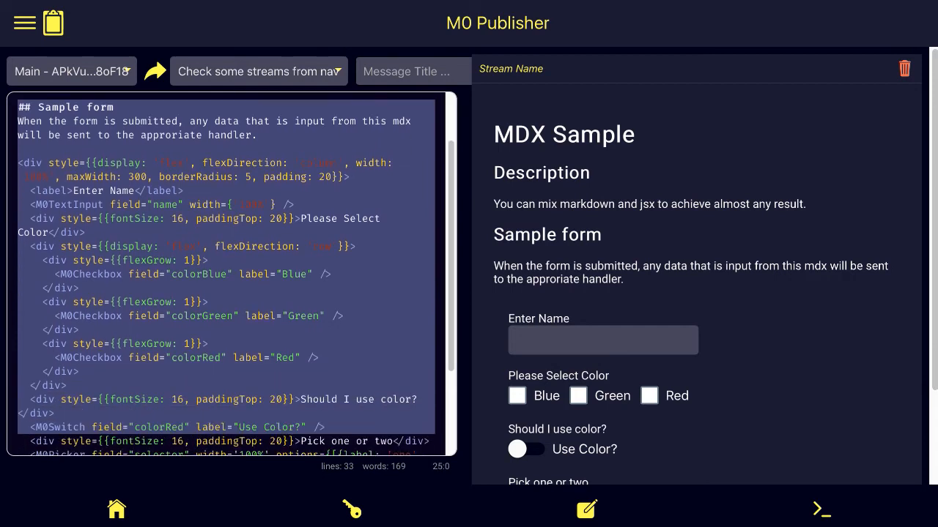
{"action": "key", "text": "shift+Down"}
{"action": "key", "text": "shift+Down"}
{"action": "key", "text": "shift+Down"}
{"action": "key", "text": "shift+Down"}
{"action": "key", "text": "shift+Down"}
{"action": "key", "text": "shift+Down"}
{"action": "key", "text": "shift+Down"}
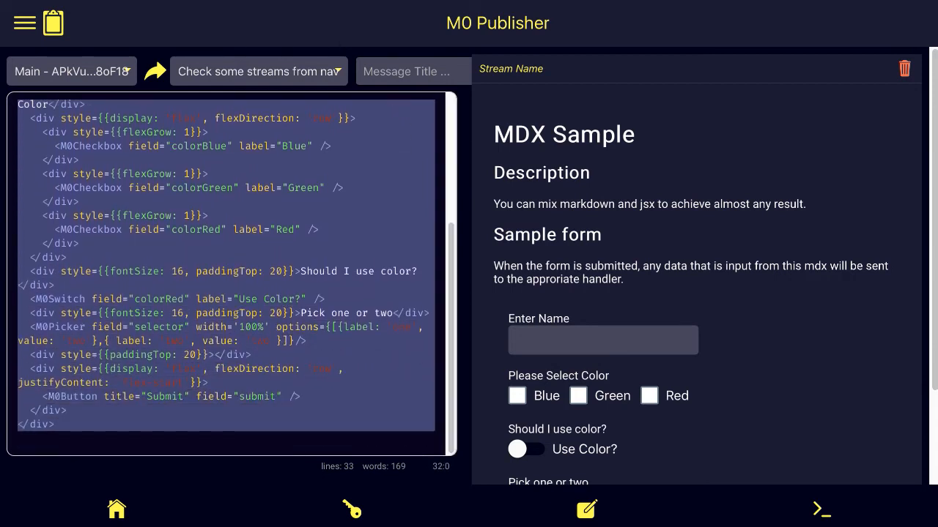
{"action": "key", "text": "BackSpace"}
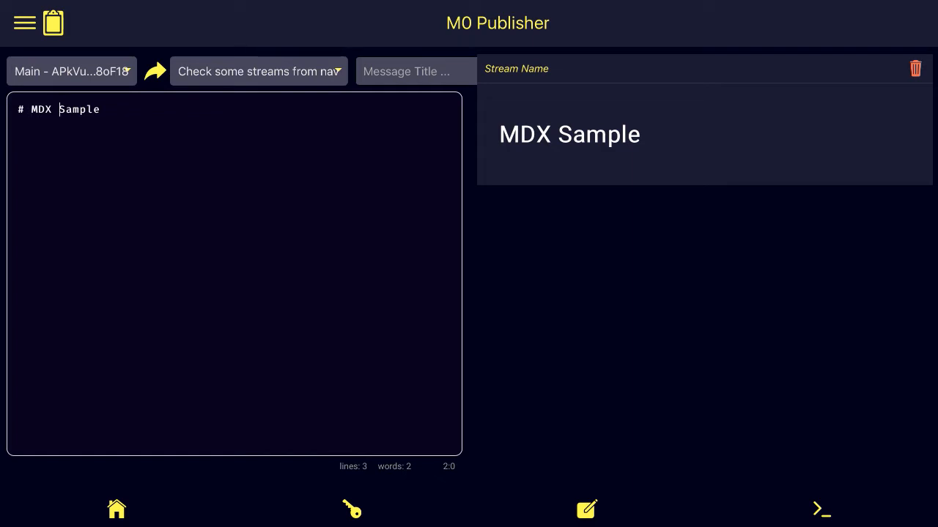
Step: Retitle the heading 'My First Message' and add bullets 'Message 1' and 'first message'
{"action": "key", "text": "BackSpace"}
{"action": "key", "text": "BackSpace"}
{"action": "key", "text": "BackSpace"}
{"action": "key", "text": "BackSpace"}
{"action": "key", "text": "BackSpace"}
{"action": "key", "text": "BackSpace"}
{"action": "key", "text": "BackSpace"}
{"action": "key", "text": "BackSpace"}
{"action": "key", "text": "BackSpace"}
{"action": "key", "text": "BackSpace"}
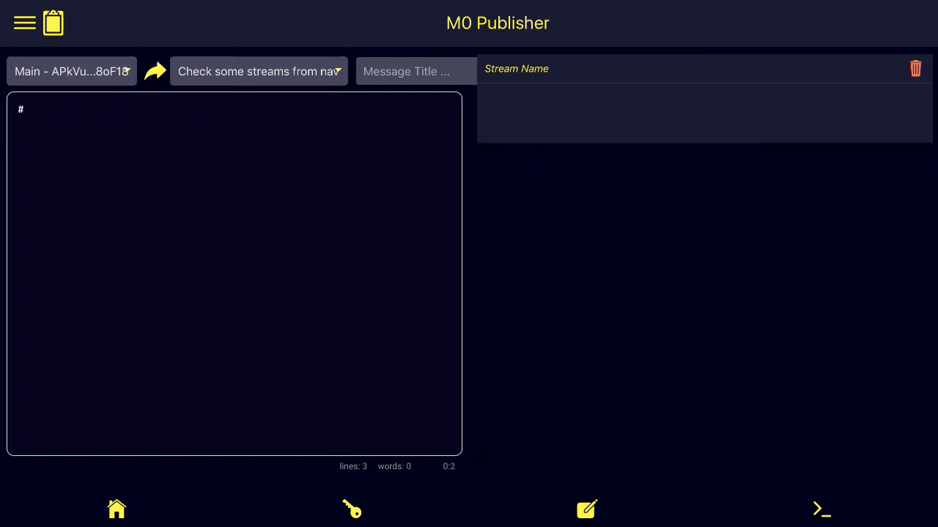
{"action": "type", "text": "My First Message"}
{"action": "key", "text": "Return"}
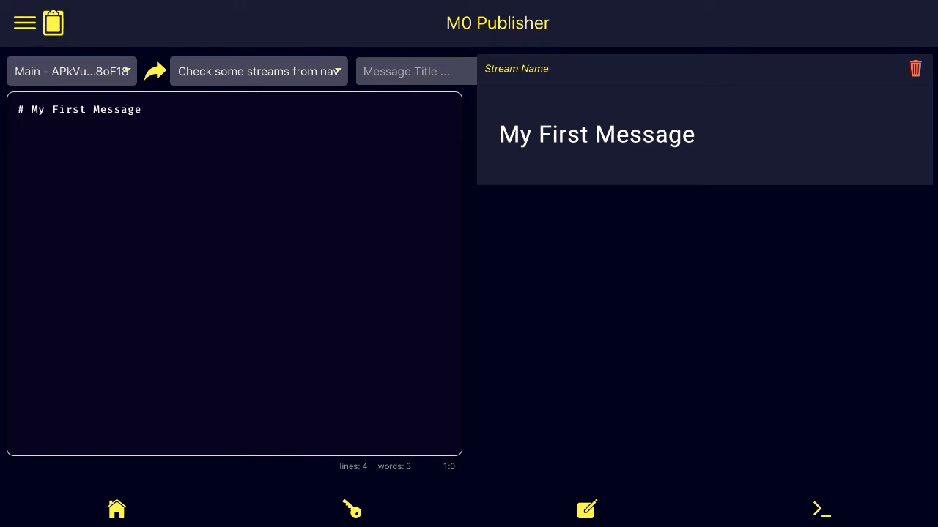
{"action": "type", "text": "*"}
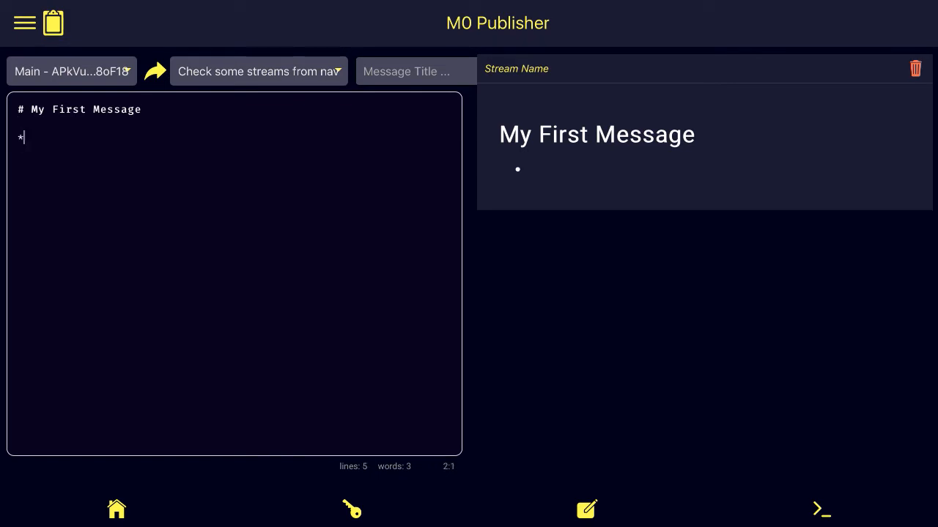
{"action": "type", "text": " Message 1"}
{"action": "key", "text": "Return"}
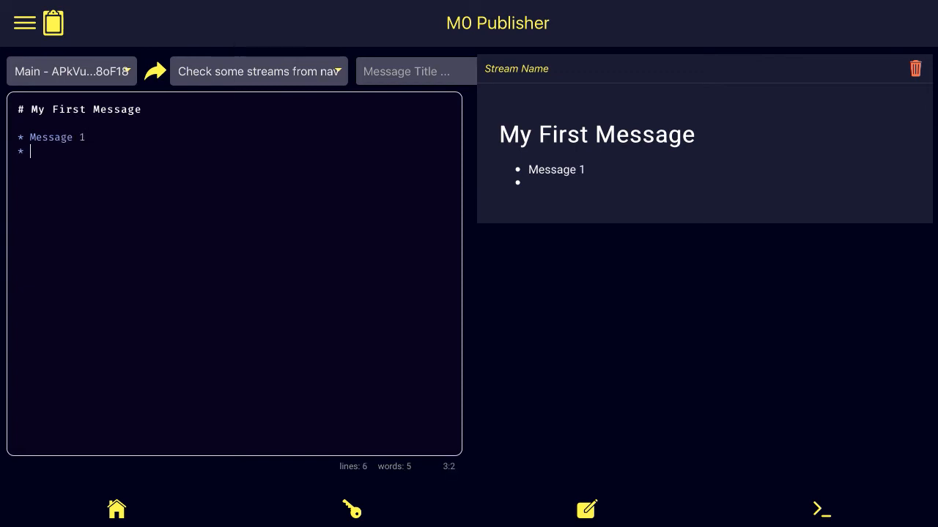
{"action": "type", "text": "first message"}
{"action": "key", "text": "Return"}
{"action": "key", "text": "Return"}
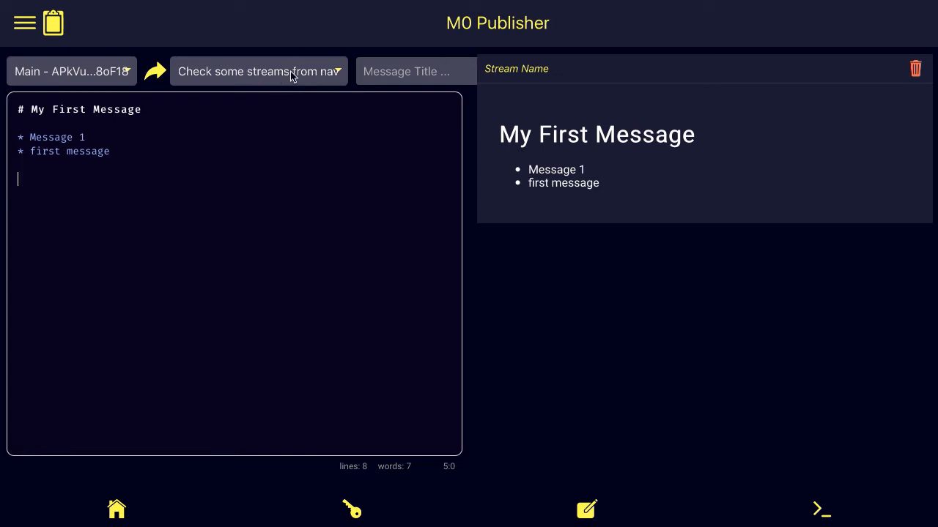
{"action": "left_click", "coordinate": [23, 24]}
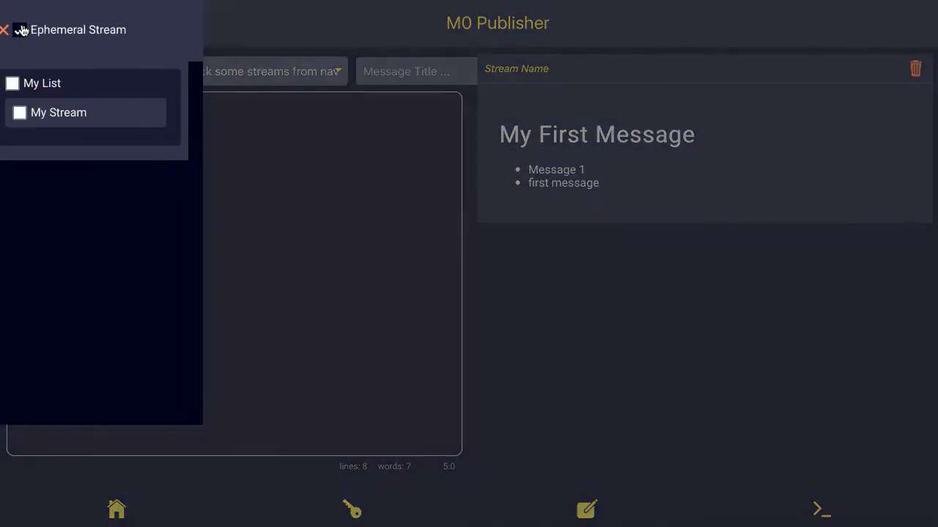
Step: Mark My Stream as the publishing target, keeping All Checked Streams as the destination
{"action": "left_click", "coordinate": [33, 113]}
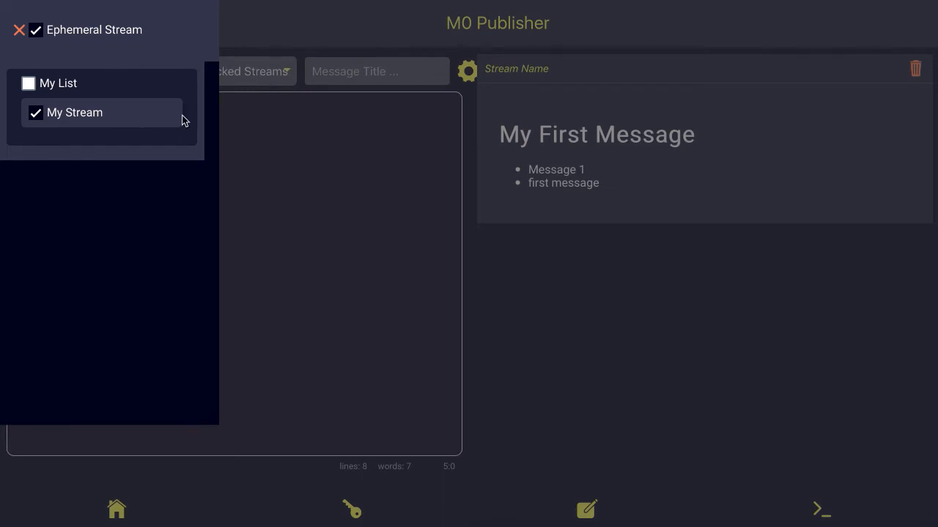
{"action": "left_click", "coordinate": [307, 211]}
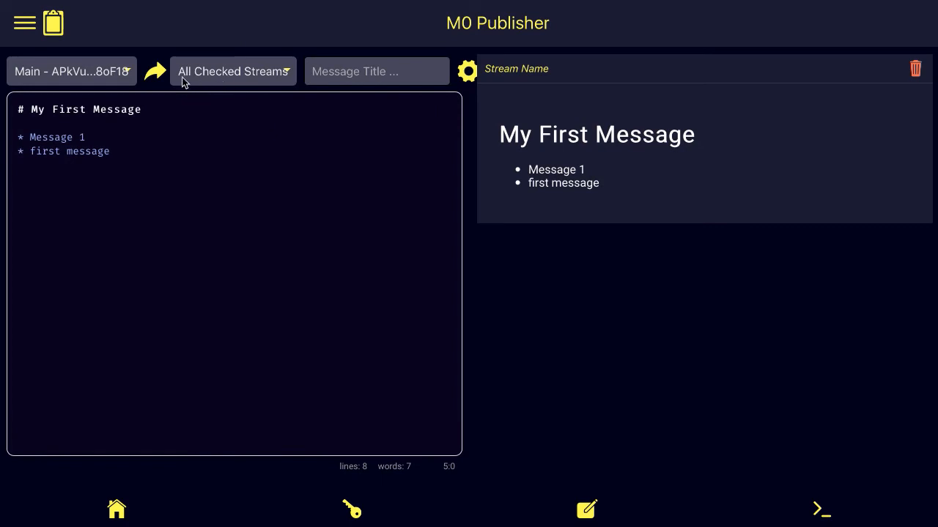
{"action": "left_click", "coordinate": [284, 71]}
{"action": "left_click", "coordinate": [285, 76]}
Step: Publish the message titled 'First Message' and switch to the command console
{"action": "left_click", "coordinate": [371, 73]}
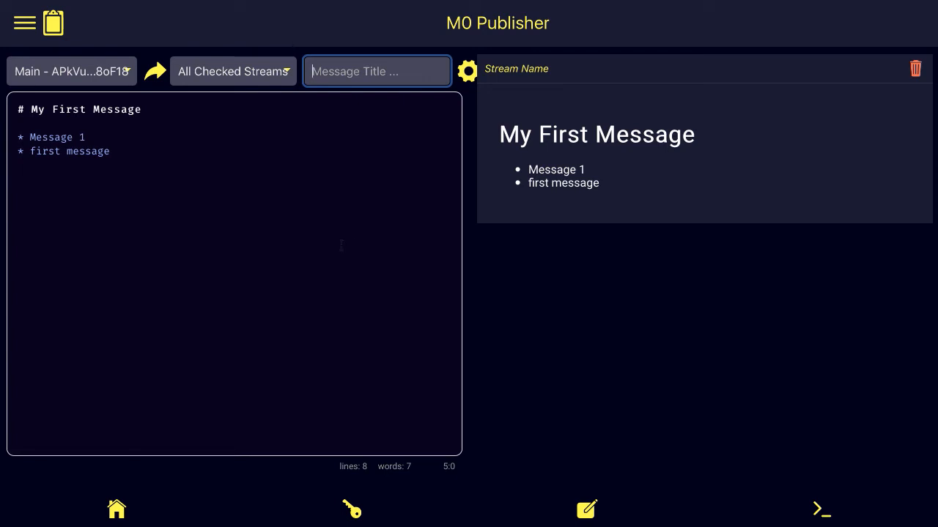
{"action": "type", "text": "First Message"}
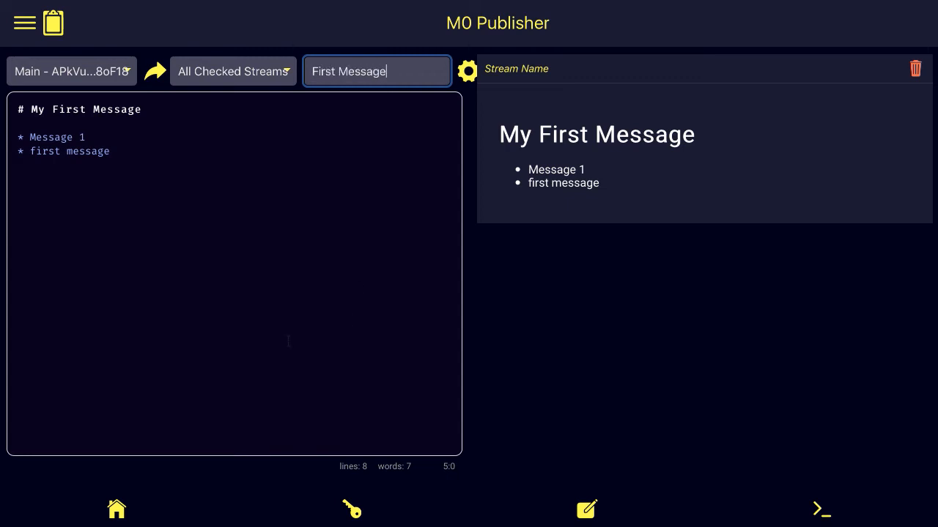
{"action": "left_click", "coordinate": [159, 76]}
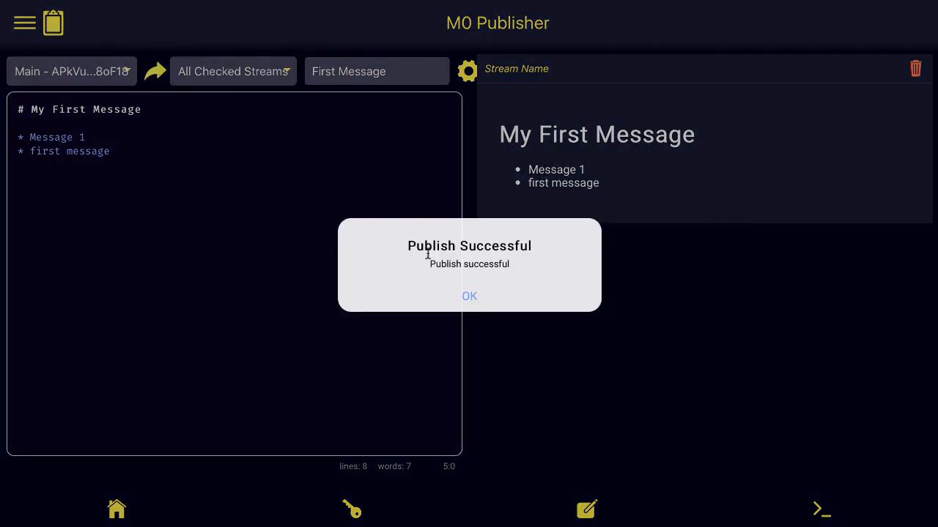
{"action": "left_click", "coordinate": [469, 296]}
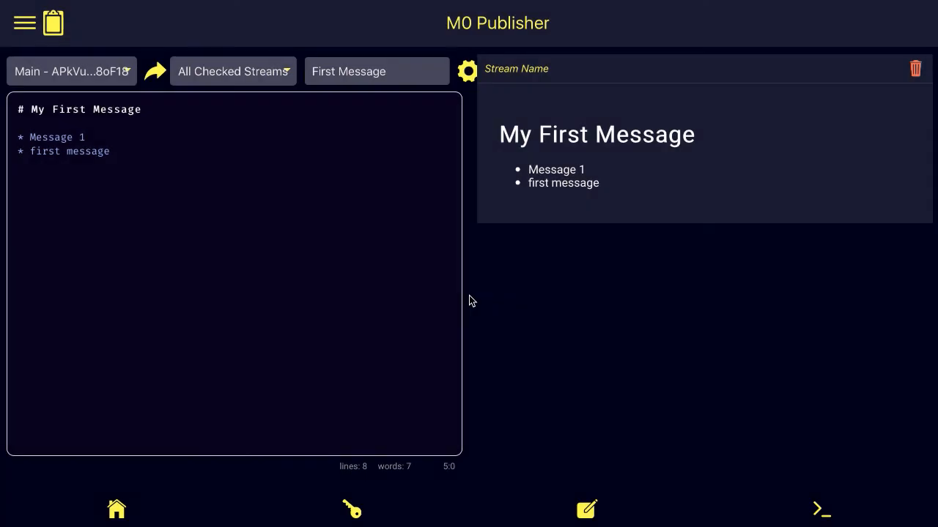
{"action": "left_click", "coordinate": [820, 510]}
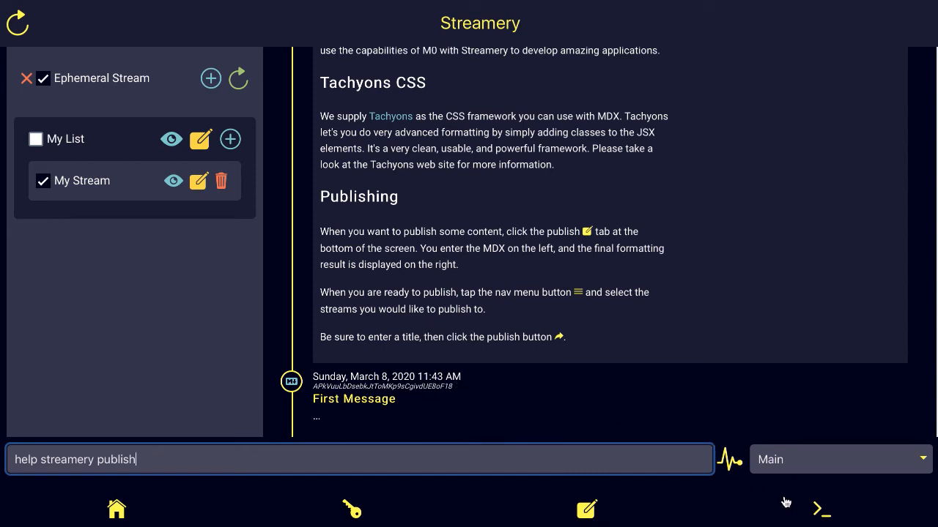
Step: Expand the First Message entry to reveal its content, then show My Stream's details
{"action": "left_click", "coordinate": [719, 524]}
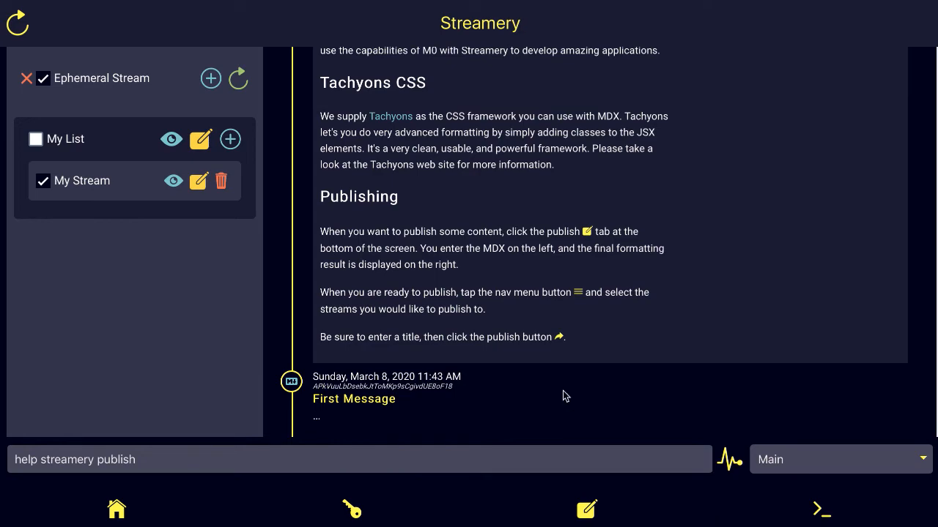
{"action": "left_click", "coordinate": [368, 402]}
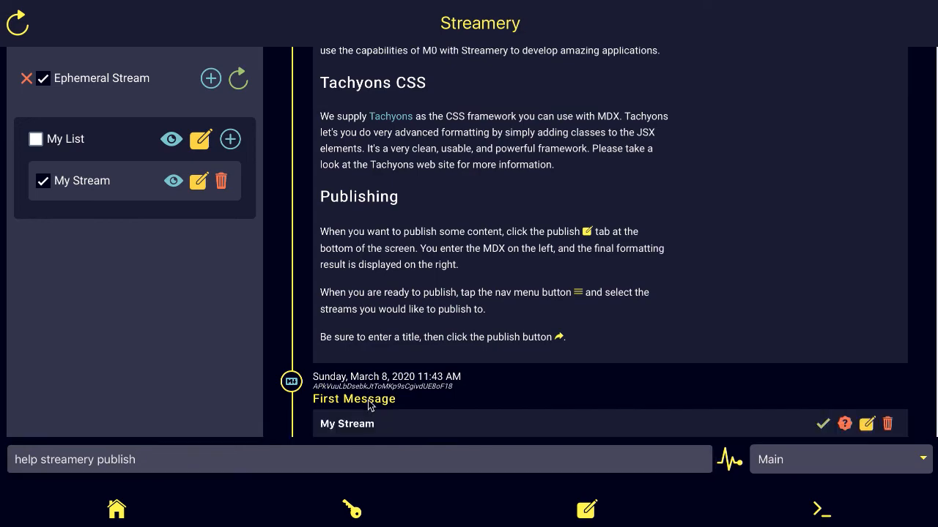
{"action": "scroll", "coordinate": [523, 360], "scroll_direction": "up", "scroll_amount": 2}
{"action": "scroll", "coordinate": [523, 359], "scroll_direction": "up", "scroll_amount": 3}
{"action": "scroll", "coordinate": [524, 360], "scroll_direction": "down", "scroll_amount": 7}
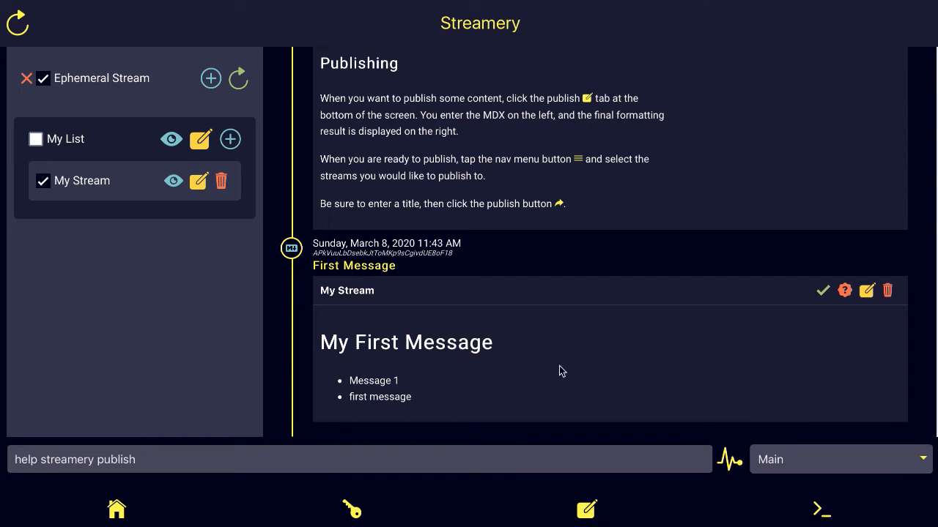
{"action": "left_click", "coordinate": [150, 460]}
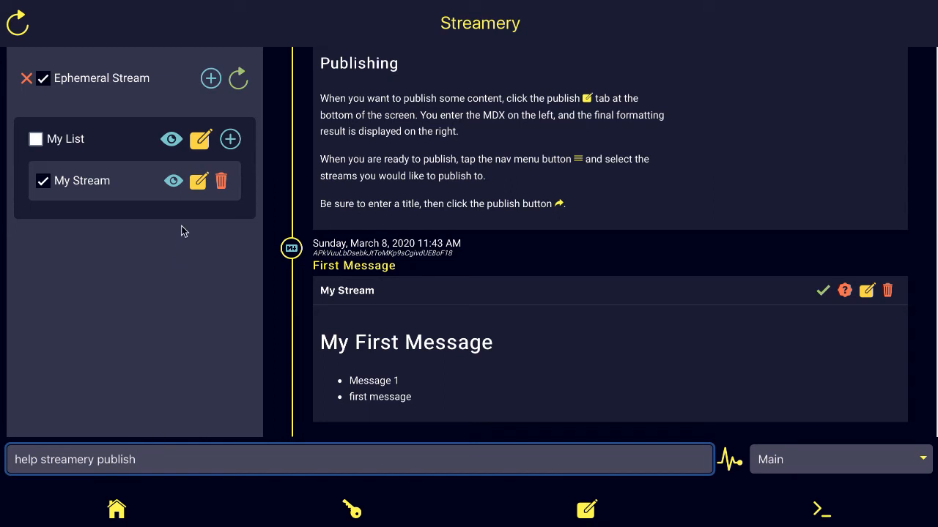
{"action": "left_click", "coordinate": [175, 184]}
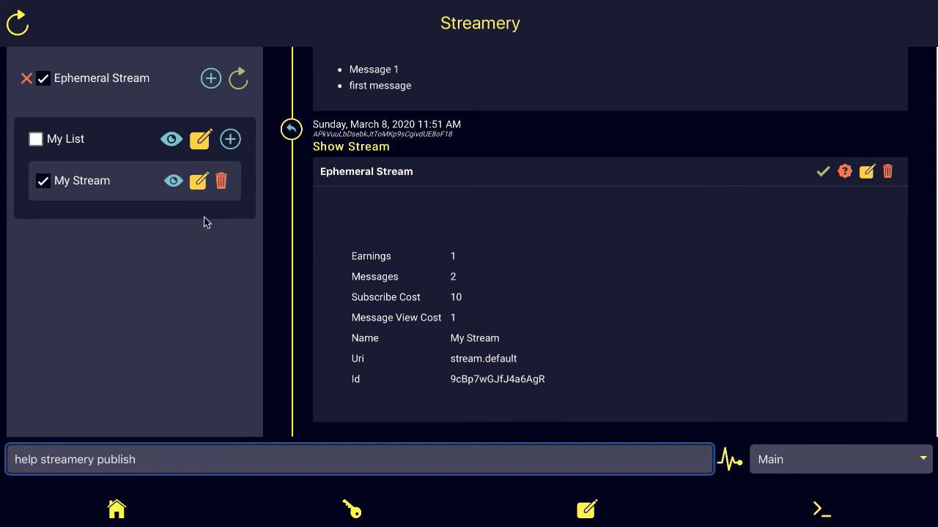
Step: Open My Stream's edit form, prefilled with subscribe cost 10 and view cost 1
{"action": "left_click", "coordinate": [201, 186]}
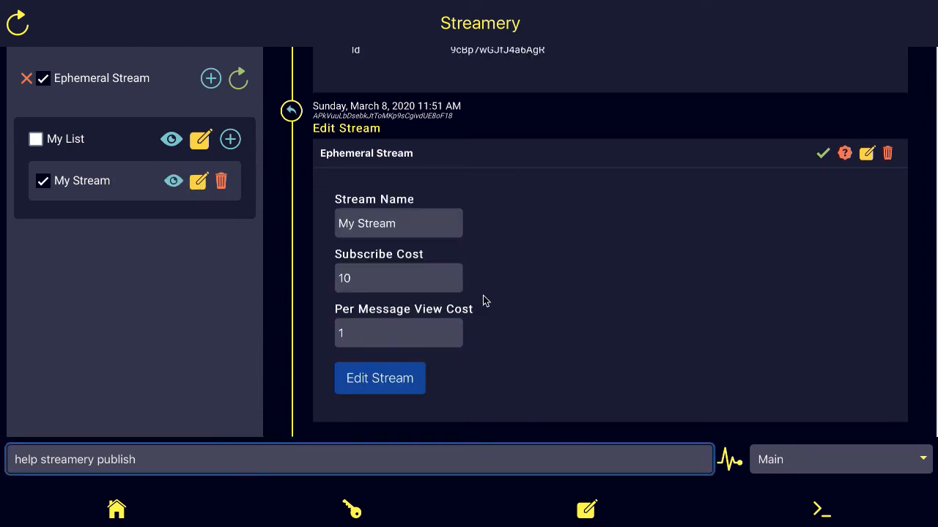
Step: Replace the stream name with 'Work' and save the change
{"action": "left_click", "coordinate": [417, 226]}
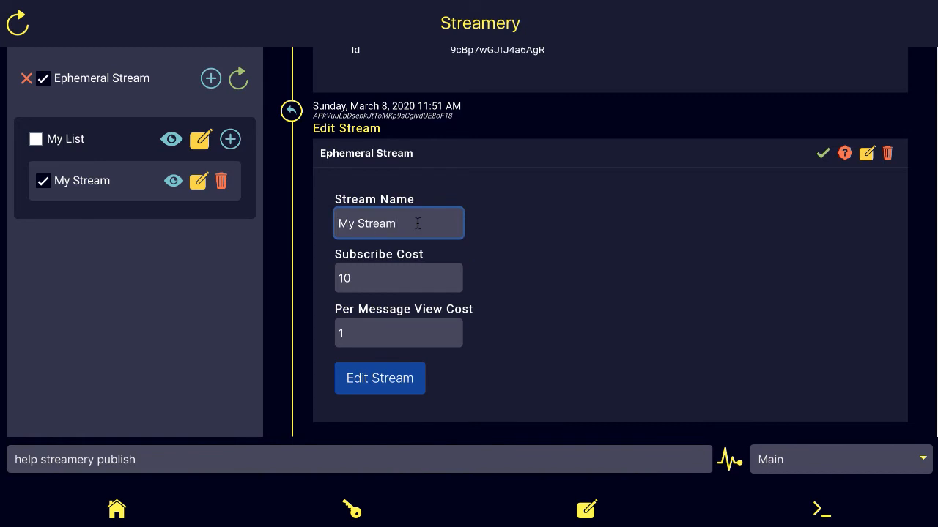
{"action": "key", "text": "BackSpace"}
{"action": "key", "text": "BackSpace"}
{"action": "key", "text": "BackSpace"}
{"action": "key", "text": "BackSpace"}
{"action": "key", "text": "BackSpace"}
{"action": "key", "text": "BackSpace"}
{"action": "key", "text": "BackSpace"}
{"action": "key", "text": "BackSpace"}
{"action": "key", "text": "BackSpace"}
{"action": "type", "text": "Work"}
{"action": "left_click", "coordinate": [407, 375]}
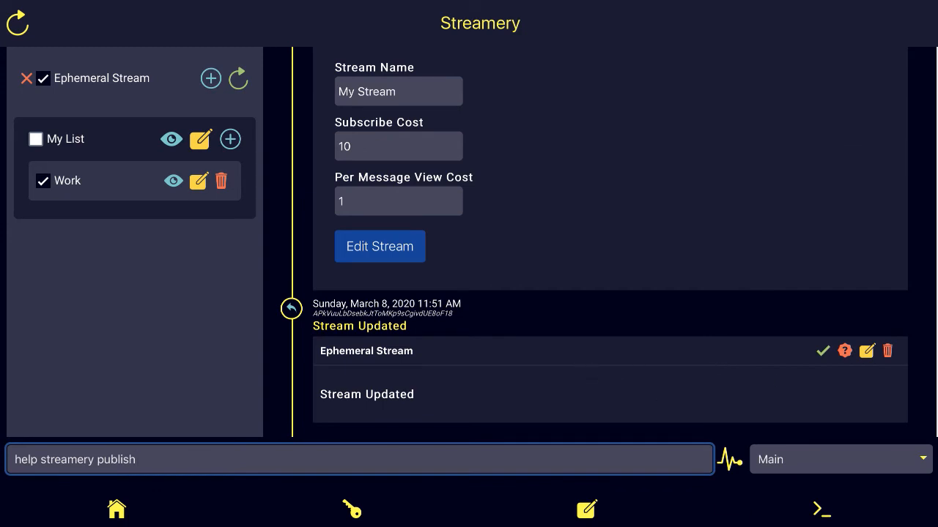
{"action": "key", "text": "Return"}
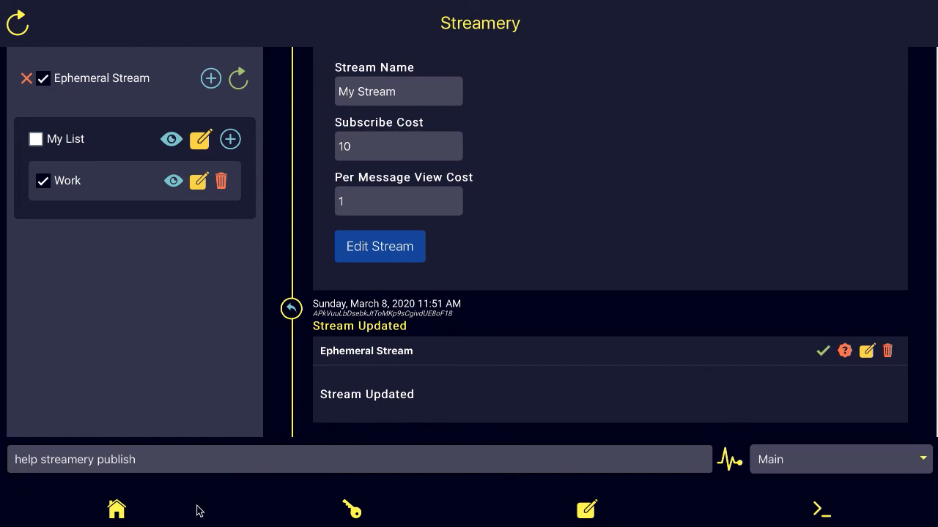
{"action": "left_click", "coordinate": [168, 461]}
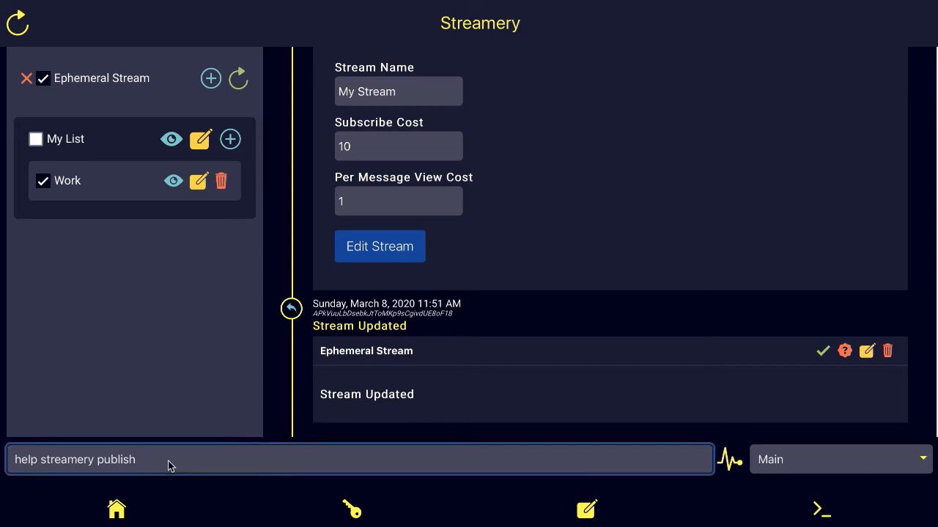
Step: Run 'show streams' to list all streams, including Work
{"action": "key", "text": "BackSpace"}
{"action": "key", "text": "BackSpace"}
{"action": "key", "text": "BackSpace"}
{"action": "key", "text": "BackSpace"}
{"action": "key", "text": "BackSpace"}
{"action": "key", "text": "BackSpace"}
{"action": "key", "text": "BackSpace"}
{"action": "key", "text": "BackSpace"}
{"action": "key", "text": "BackSpace"}
{"action": "key", "text": "BackSpace"}
{"action": "key", "text": "BackSpace"}
{"action": "key", "text": "BackSpace"}
{"action": "key", "text": "BackSpace"}
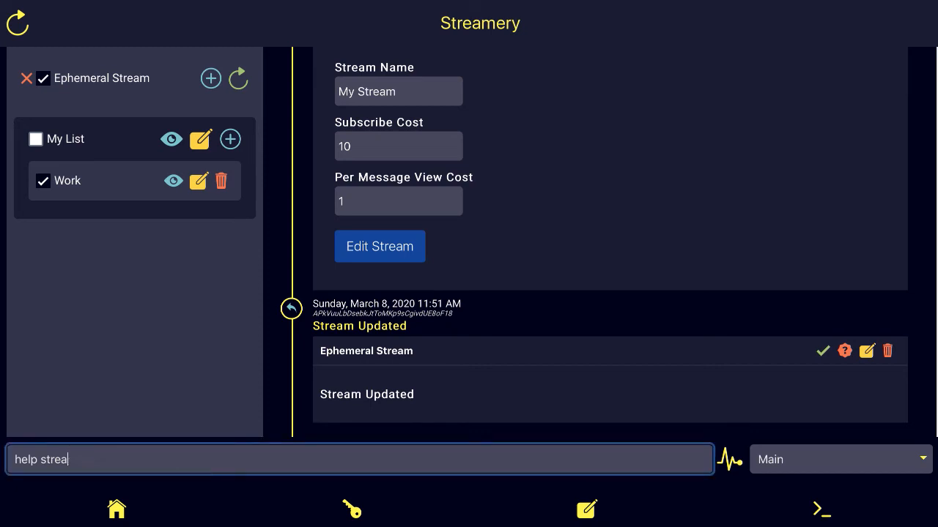
{"action": "key", "text": "BackSpace"}
{"action": "key", "text": "BackSpace"}
{"action": "key", "text": "BackSpace"}
{"action": "key", "text": "BackSpace"}
{"action": "key", "text": "BackSpace"}
{"action": "key", "text": "BackSpace"}
{"action": "key", "text": "BackSpace"}
{"action": "key", "text": "BackSpace"}
{"action": "key", "text": "BackSpace"}
{"action": "type", "text": "show streams"}
{"action": "key", "text": "Return"}
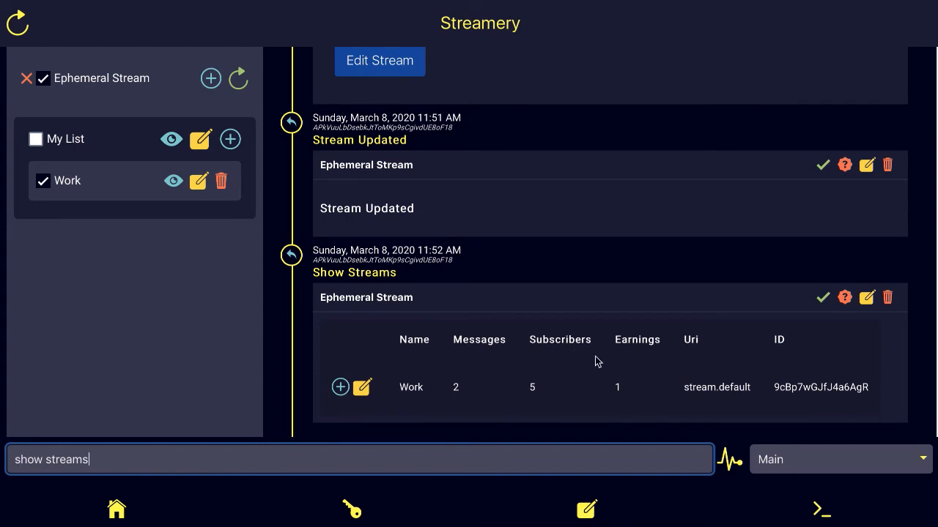
{"action": "left_click", "coordinate": [362, 389]}
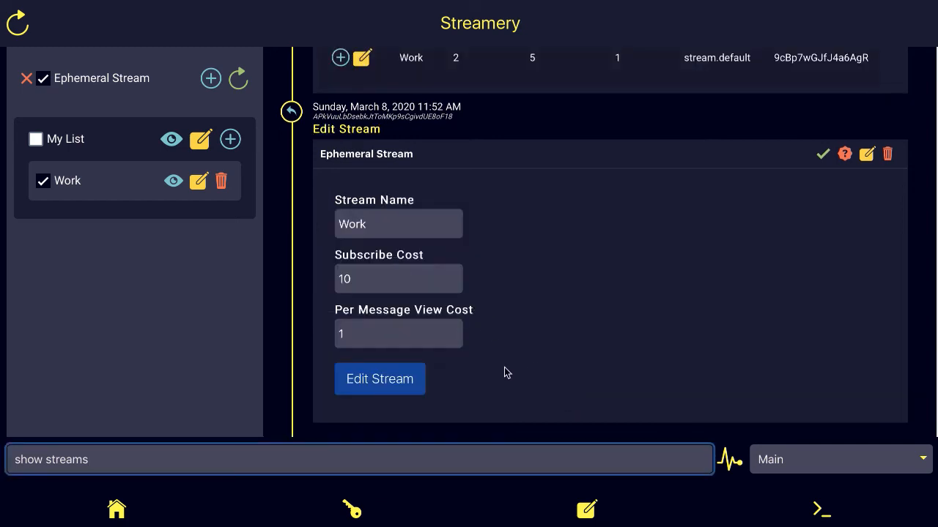
{"action": "key", "text": "Return"}
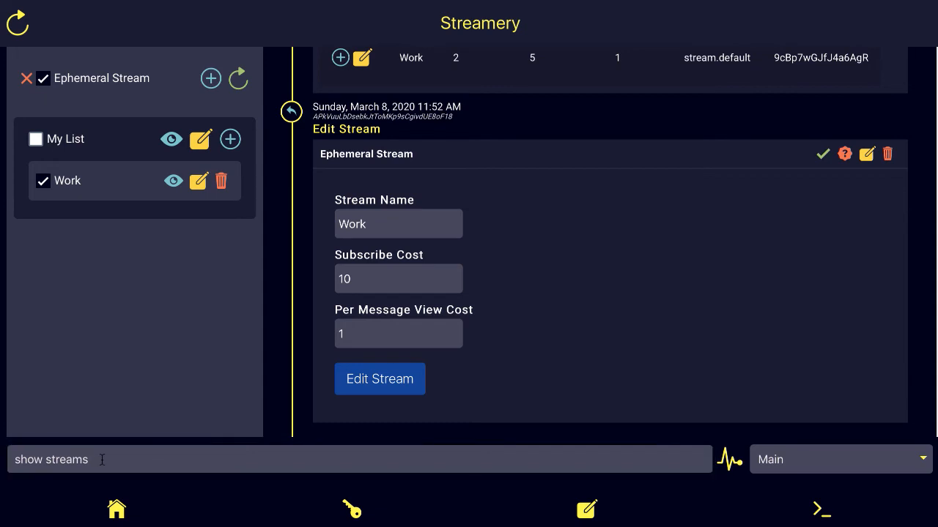
Step: Run 'show lists' to list the stream lists, showing My List with 2 subscribers
{"action": "left_click", "coordinate": [101, 460]}
{"action": "key", "text": "BackSpace"}
{"action": "key", "text": "BackSpace"}
{"action": "key", "text": "BackSpace"}
{"action": "key", "text": "BackSpace"}
{"action": "key", "text": "BackSpace"}
{"action": "key", "text": "BackSpace"}
{"action": "key", "text": "BackSpace"}
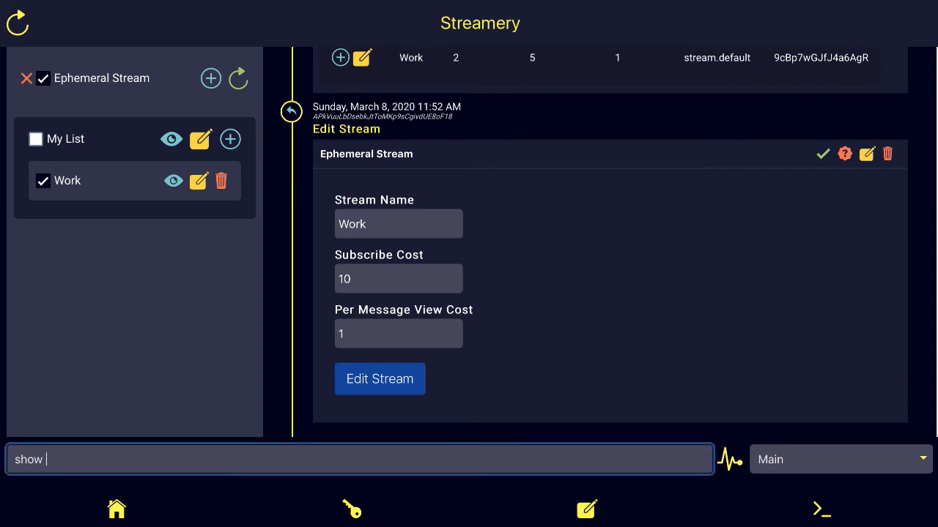
{"action": "type", "text": "lists"}
{"action": "key", "text": "Return"}
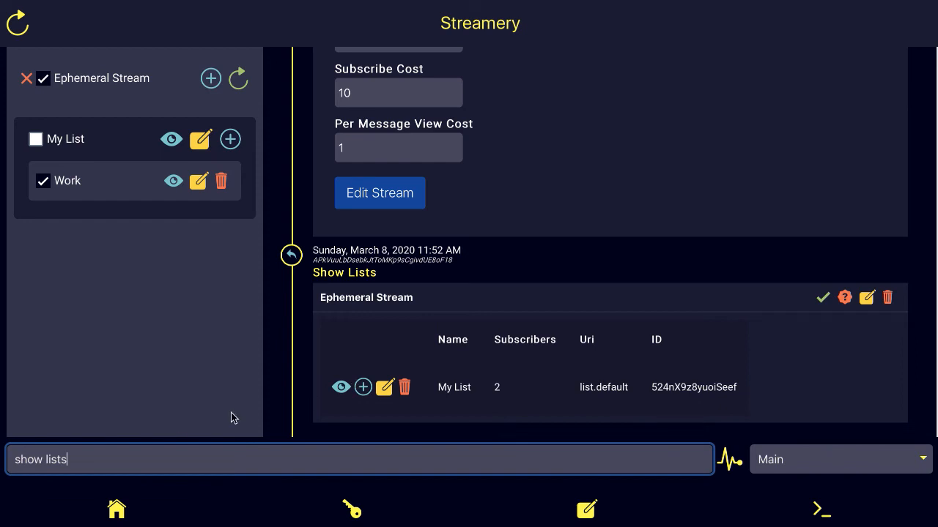
{"action": "key", "text": "Return"}
Step: Clear the command box and start typing 'help streame'
{"action": "left_click", "coordinate": [359, 459]}
{"action": "key", "text": "BackSpace"}
{"action": "key", "text": "BackSpace"}
{"action": "key", "text": "BackSpace"}
{"action": "key", "text": "BackSpace"}
{"action": "key", "text": "BackSpace"}
{"action": "key", "text": "BackSpace"}
{"action": "key", "text": "BackSpace"}
{"action": "key", "text": "BackSpace"}
{"action": "key", "text": "BackSpace"}
{"action": "key", "text": "BackSpace"}
{"action": "type", "text": "help streame"}
Step: Run 'help streamery' and scroll through the command reference
{"action": "key", "text": "Return"}
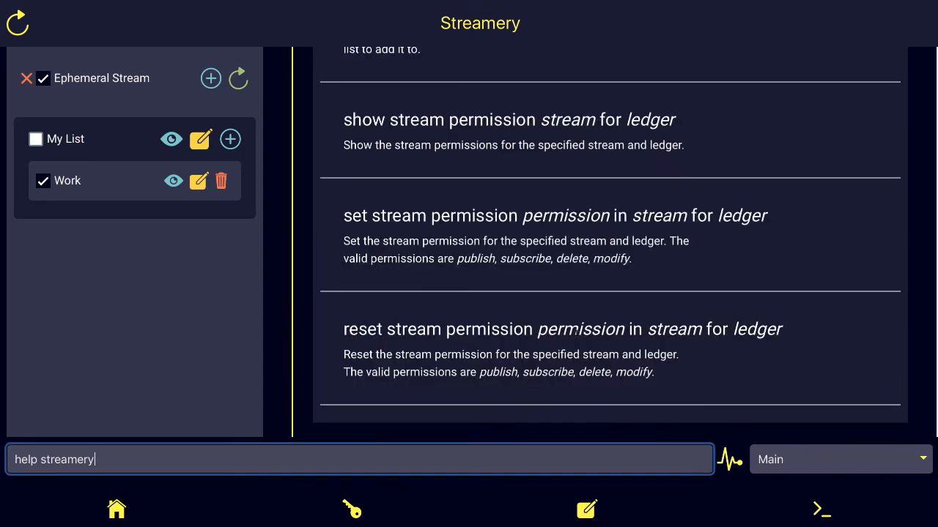
{"action": "scroll", "coordinate": [576, 331], "scroll_direction": "up", "scroll_amount": 20}
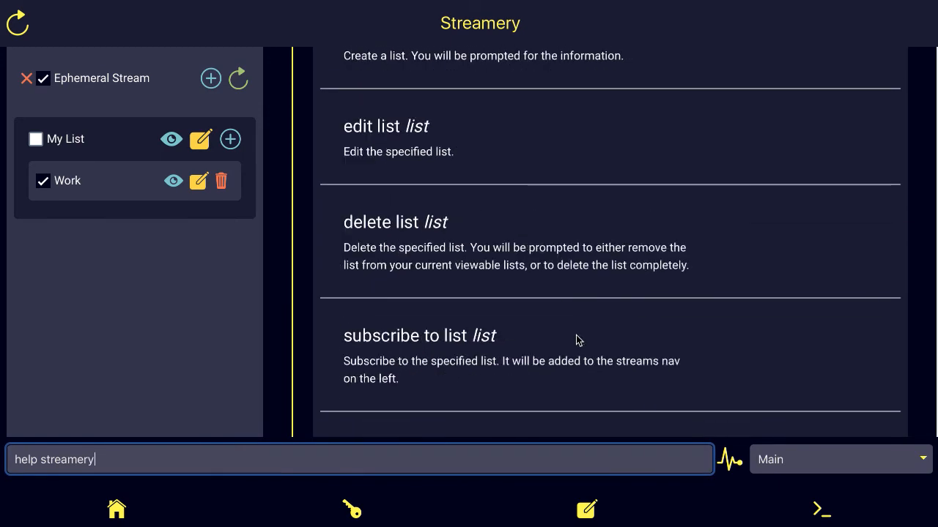
{"action": "scroll", "coordinate": [576, 339], "scroll_direction": "up", "scroll_amount": 5}
{"action": "scroll", "coordinate": [576, 339], "scroll_direction": "down", "scroll_amount": 20}
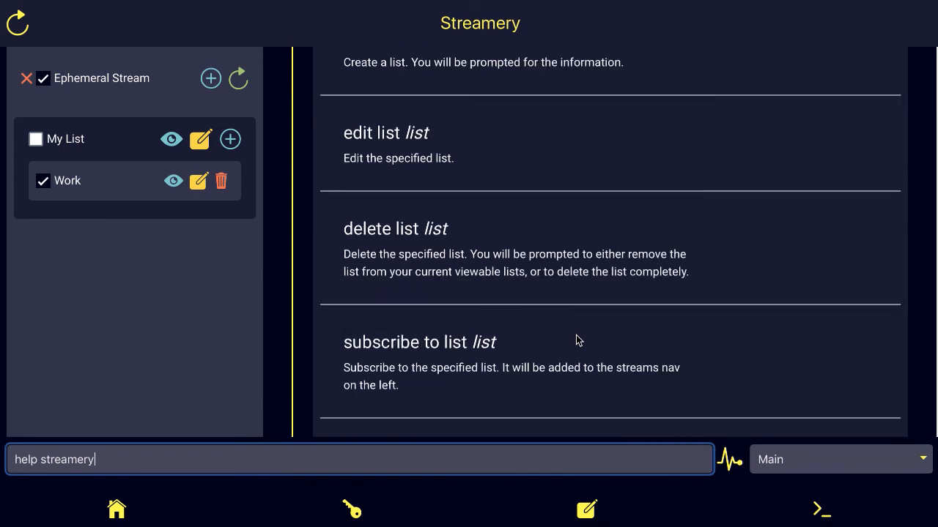
{"action": "scroll", "coordinate": [576, 339], "scroll_direction": "down", "scroll_amount": 10}
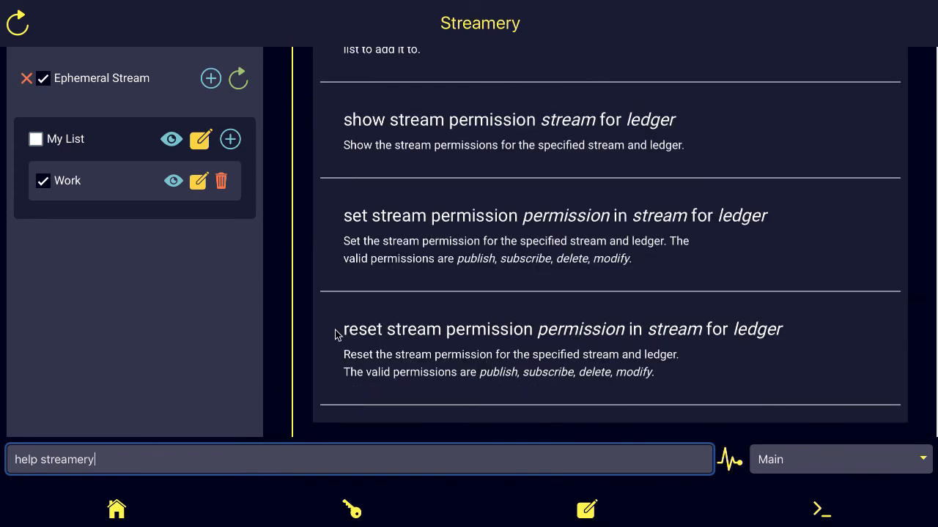
{"action": "scroll", "coordinate": [497, 305], "scroll_direction": "up", "scroll_amount": 5}
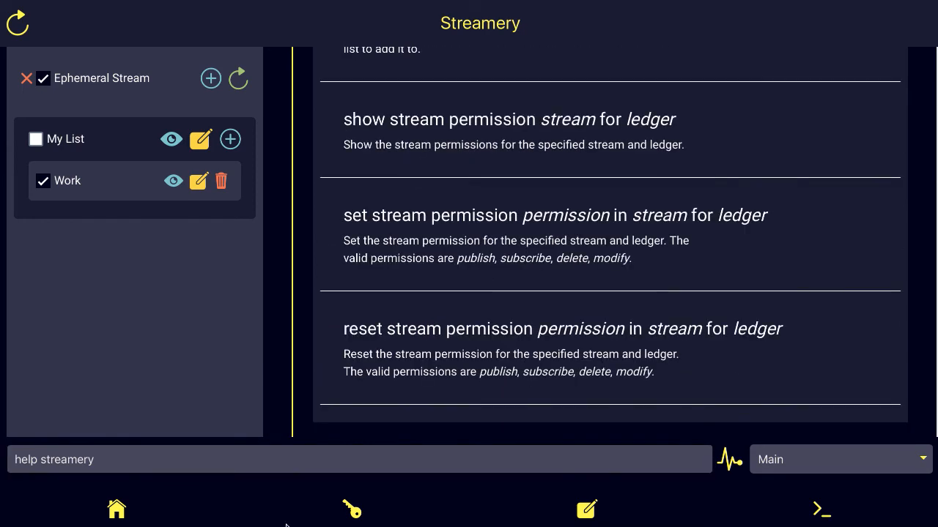
Step: Replace the help command with 'subscribe stream'
{"action": "left_click", "coordinate": [123, 464]}
{"action": "left_click", "coordinate": [133, 465]}
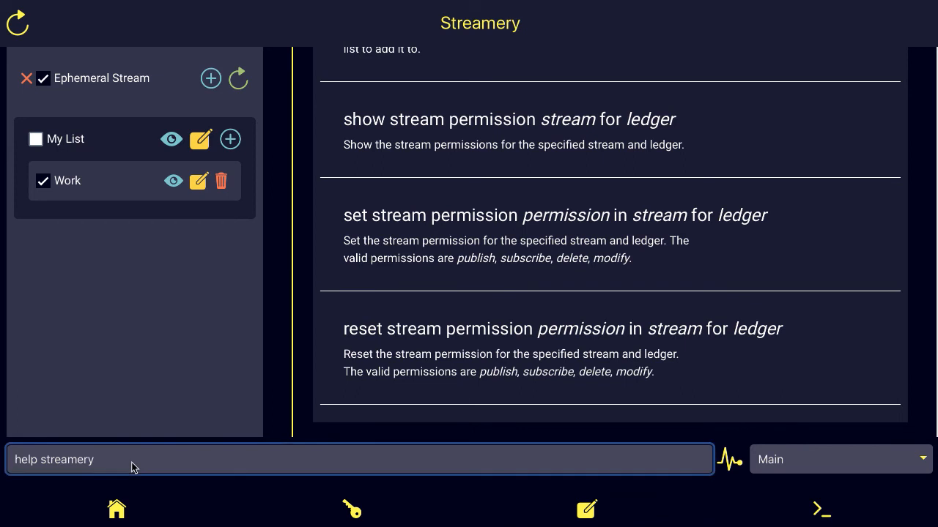
{"action": "key", "text": "Right"}
{"action": "key", "text": "BackSpace"}
{"action": "key", "text": "BackSpace"}
{"action": "key", "text": "BackSpace"}
{"action": "key", "text": "BackSpace"}
{"action": "key", "text": "BackSpace"}
{"action": "key", "text": "BackSpace"}
{"action": "key", "text": "BackSpace"}
{"action": "key", "text": "BackSpace"}
{"action": "key", "text": "BackSpace"}
{"action": "key", "text": "BackSpace"}
{"action": "key", "text": "BackSpace"}
{"action": "key", "text": "BackSpace"}
{"action": "key", "text": "BackSpace"}
{"action": "key", "text": "BackSpace"}
{"action": "type", "text": "subscribe stream"}
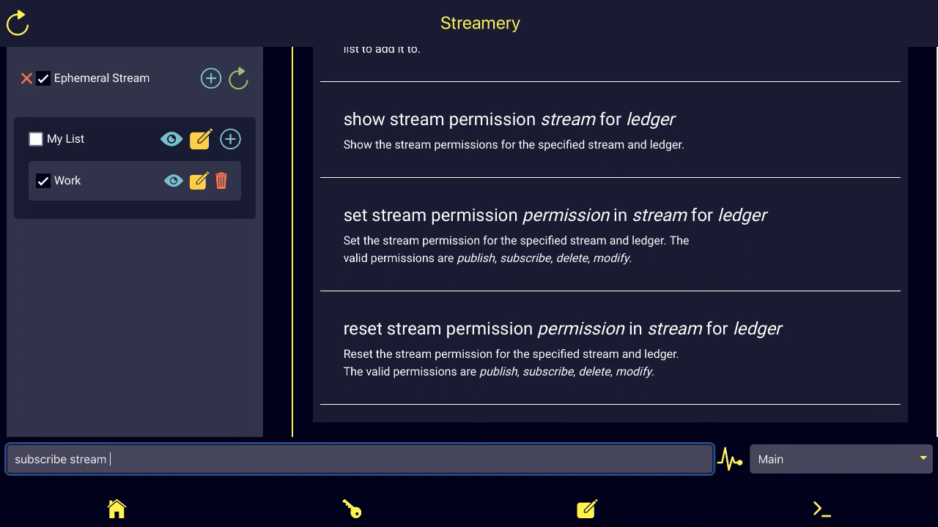
Step: Paste the Streamery stream's ID into the subscribe stream command and run it
{"action": "key", "text": "super+Tab"}
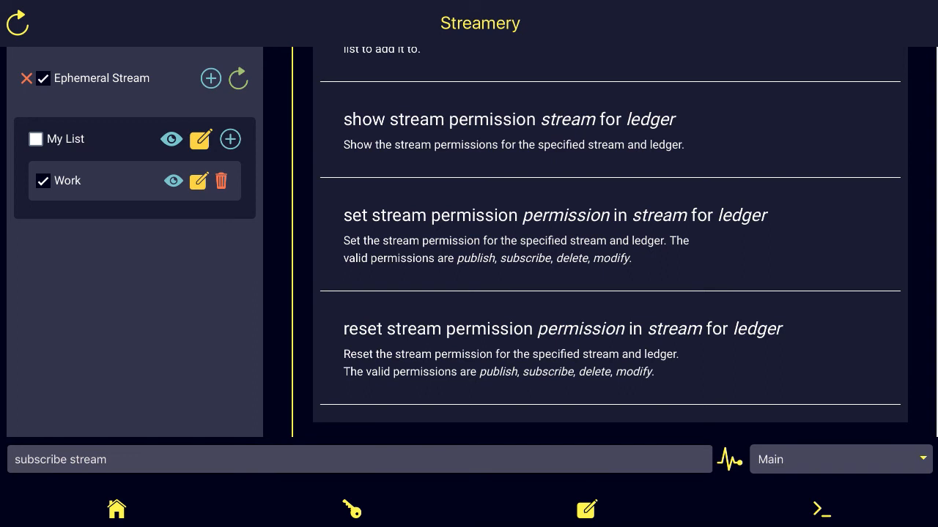
{"action": "left_click", "coordinate": [127, 466]}
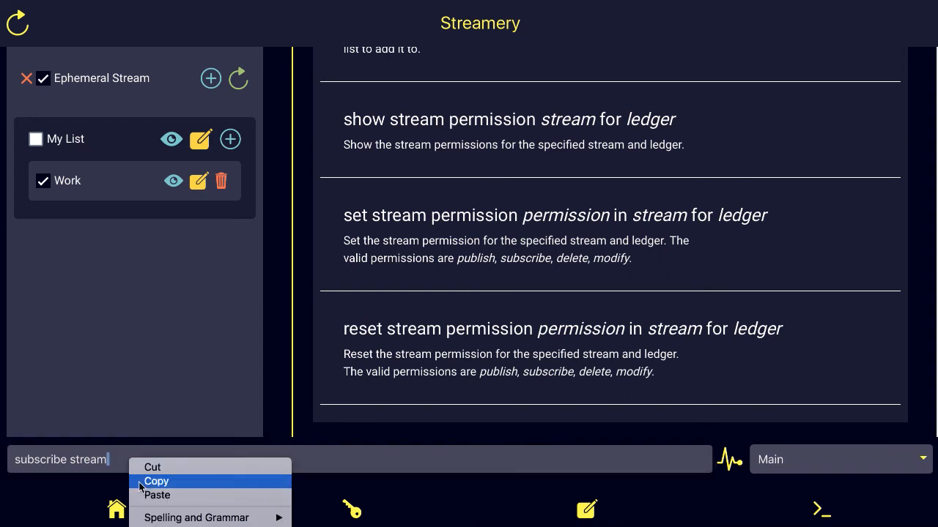
{"action": "left_click", "coordinate": [160, 498]}
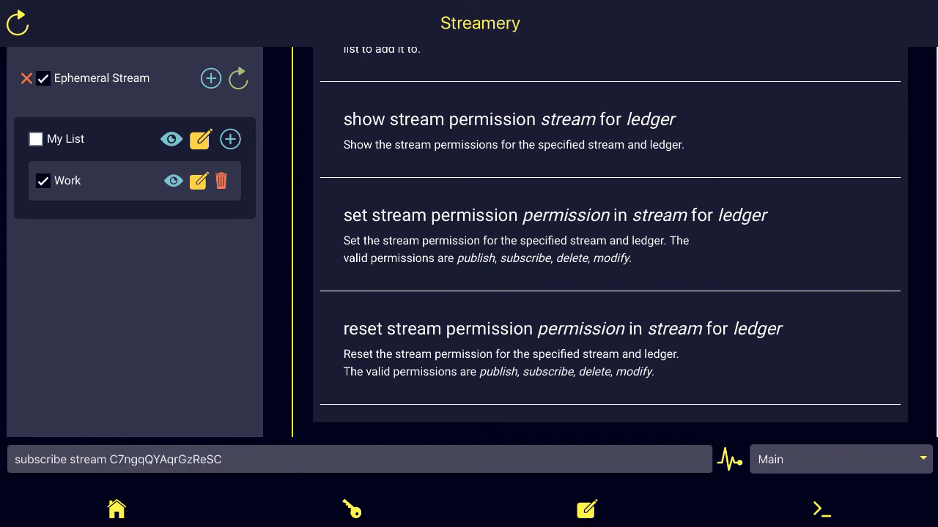
{"action": "left_click", "coordinate": [250, 466]}
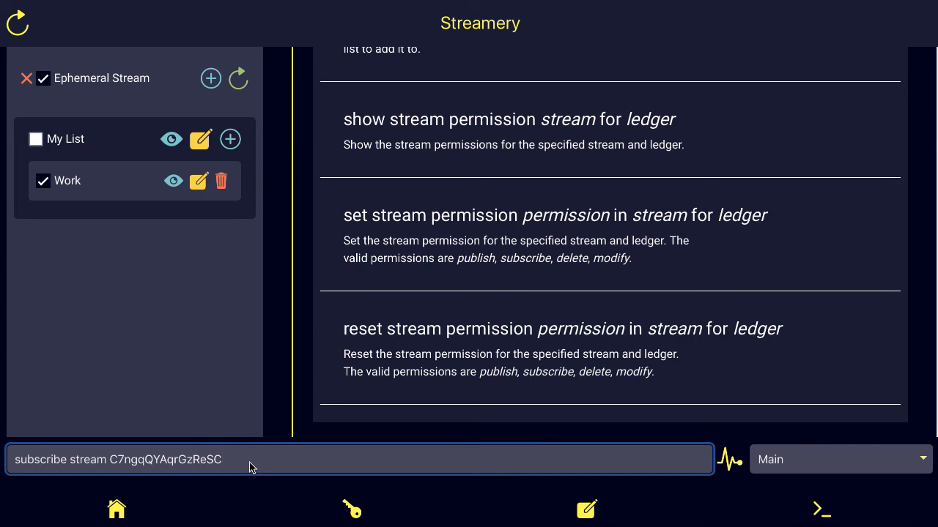
{"action": "key", "text": "Return"}
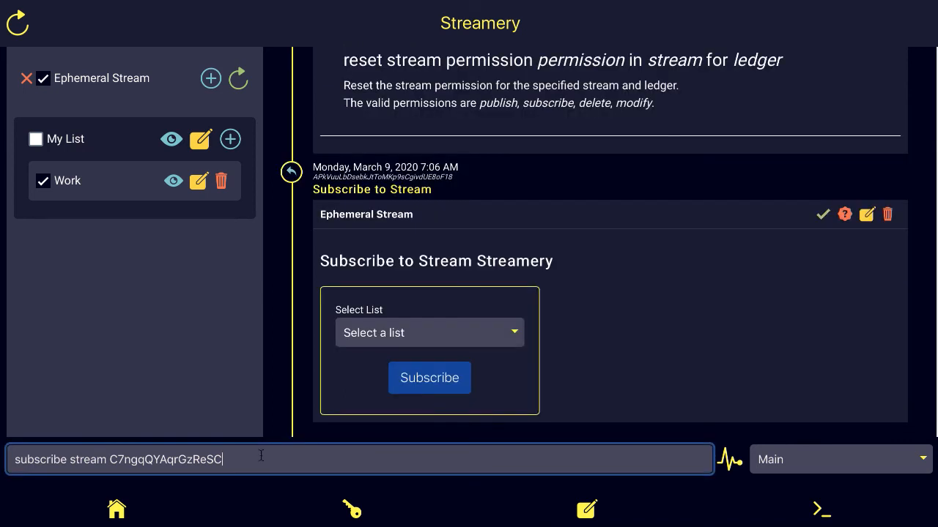
Step: Choose My List as the destination list and confirm the subscription
{"action": "left_click", "coordinate": [375, 342]}
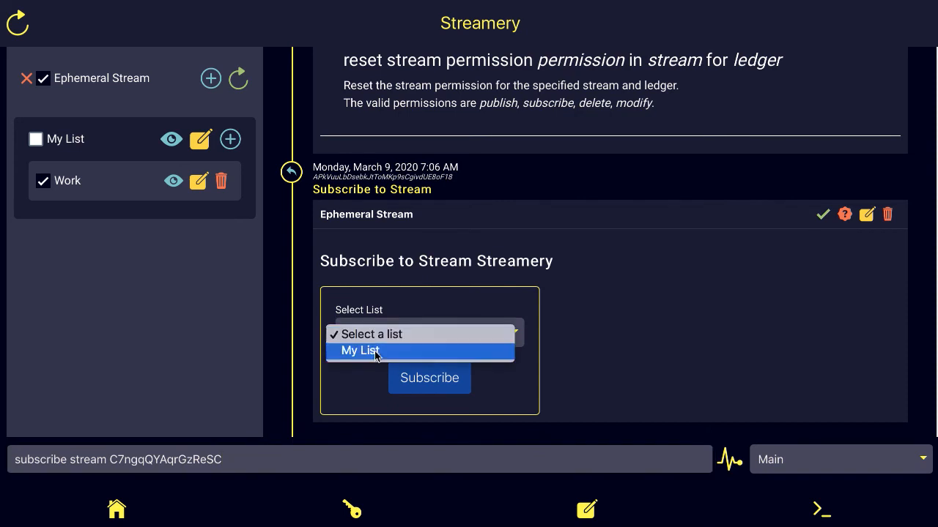
{"action": "left_click", "coordinate": [376, 353]}
{"action": "left_click", "coordinate": [422, 381]}
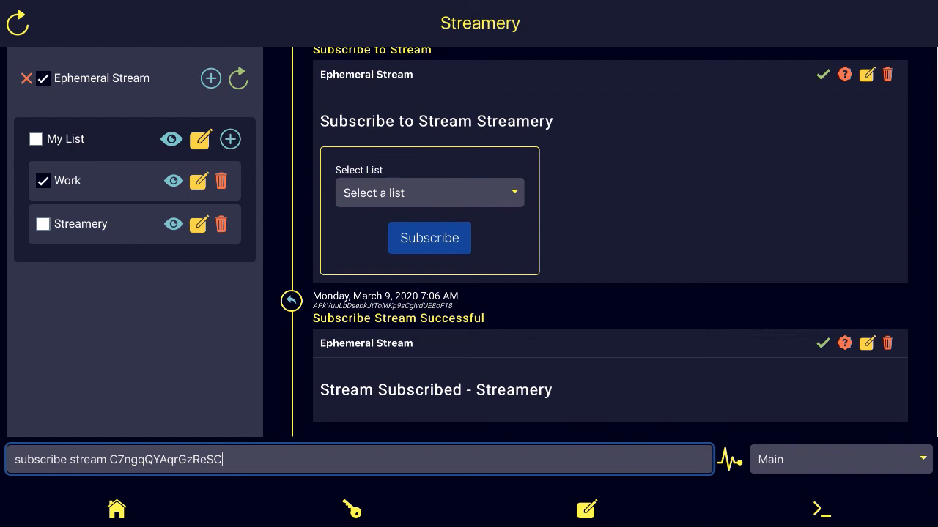
Step: Close Ephemeral Stream, swap Work for Streamery, reload lists, then expand and collapse Introduction
{"action": "left_click", "coordinate": [29, 83]}
{"action": "left_click", "coordinate": [28, 82]}
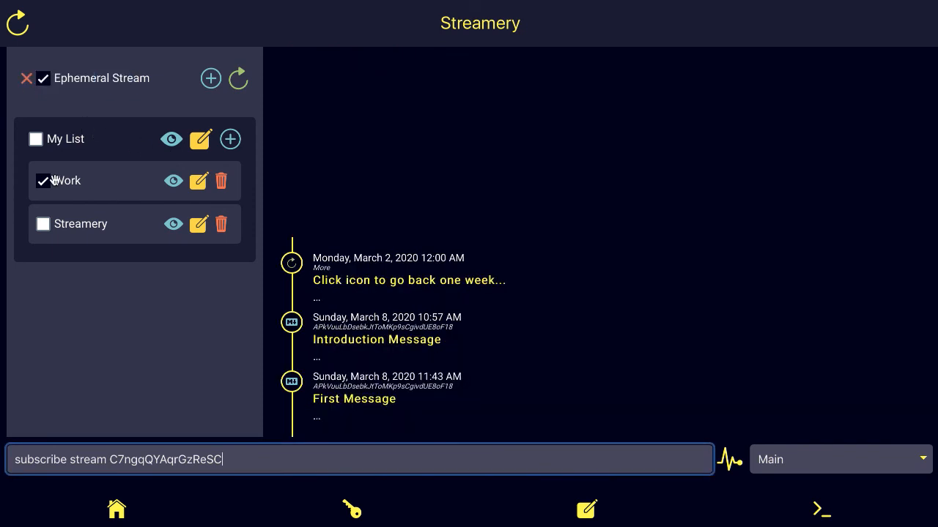
{"action": "left_click", "coordinate": [45, 183]}
{"action": "left_click", "coordinate": [44, 227]}
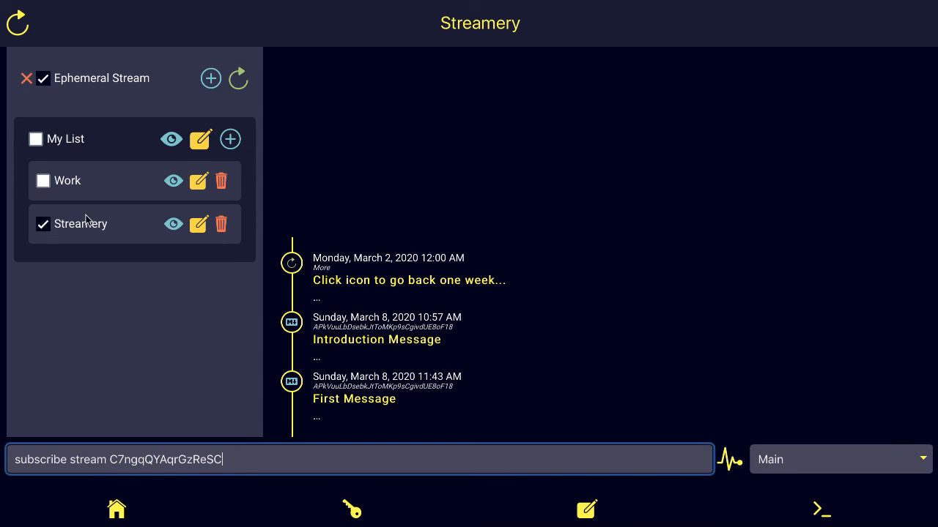
{"action": "left_click", "coordinate": [238, 82]}
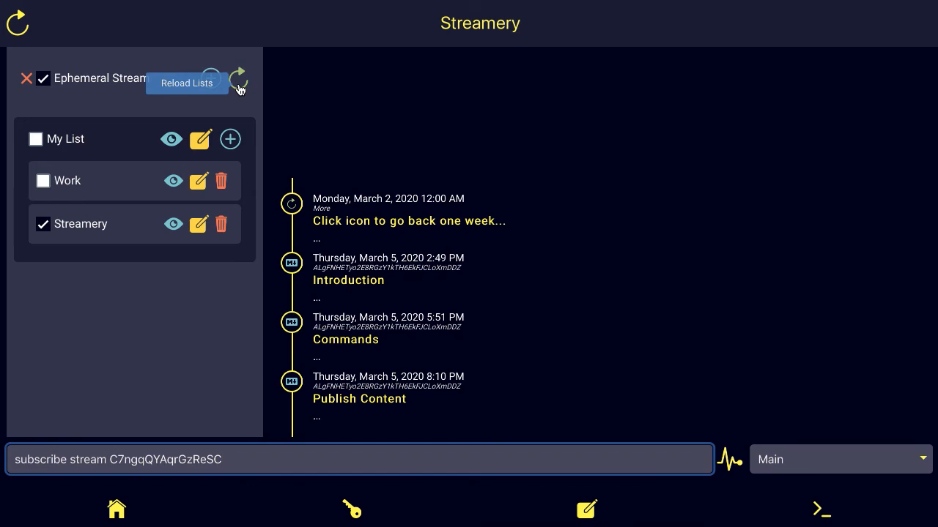
{"action": "left_click", "coordinate": [351, 289]}
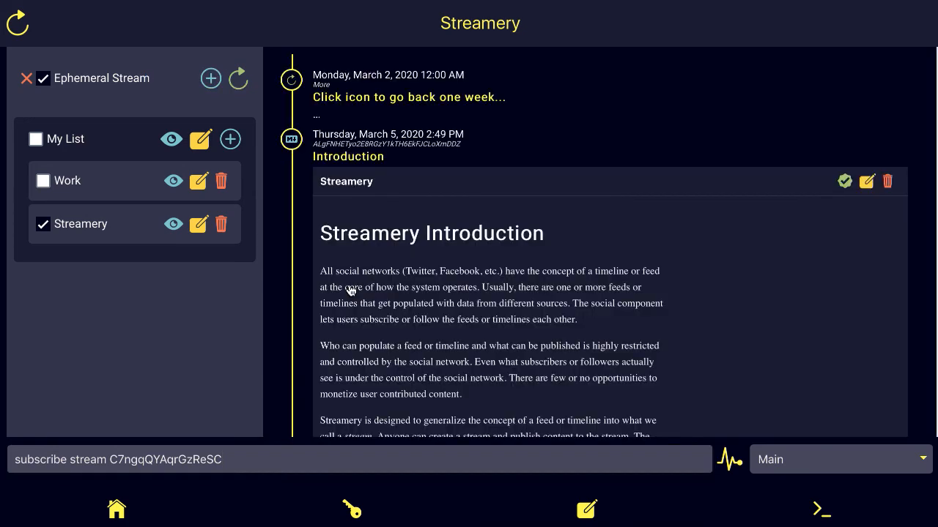
{"action": "left_click", "coordinate": [350, 166]}
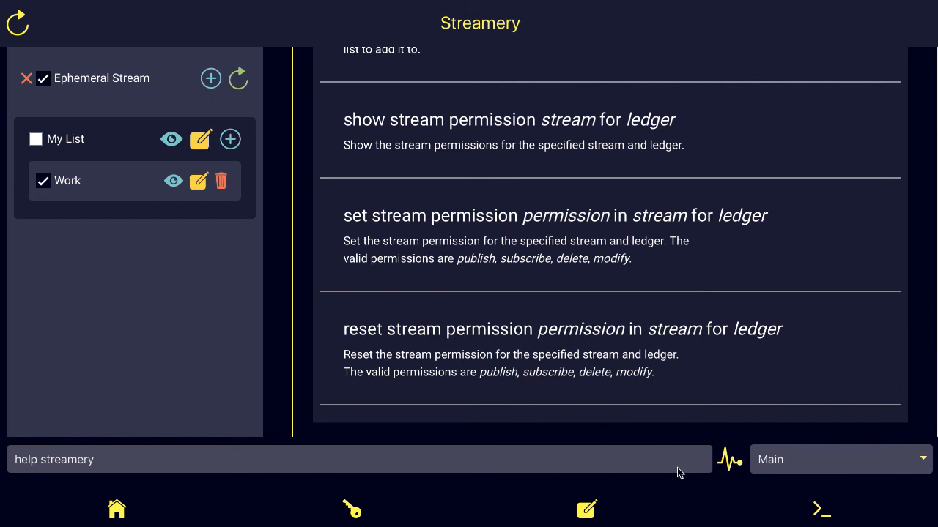
Step: On the Ledgers page, toggle the Main ledger's details and refresh its balances
{"action": "left_click", "coordinate": [350, 512]}
{"action": "left_click", "coordinate": [351, 512]}
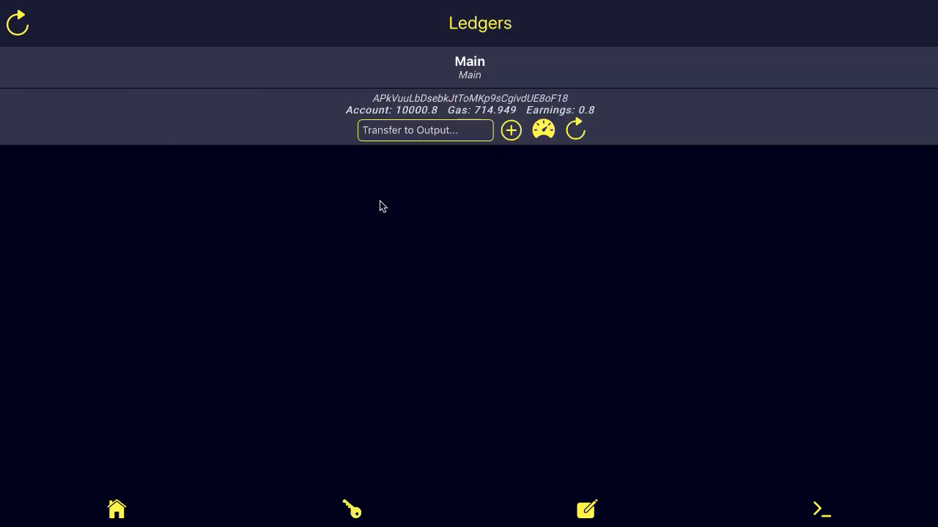
{"action": "left_click", "coordinate": [476, 80]}
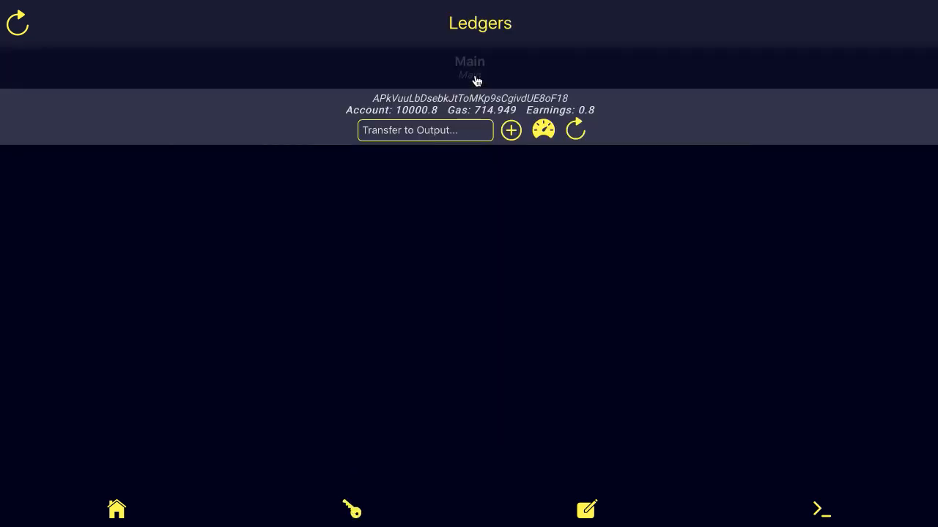
{"action": "left_click", "coordinate": [475, 78]}
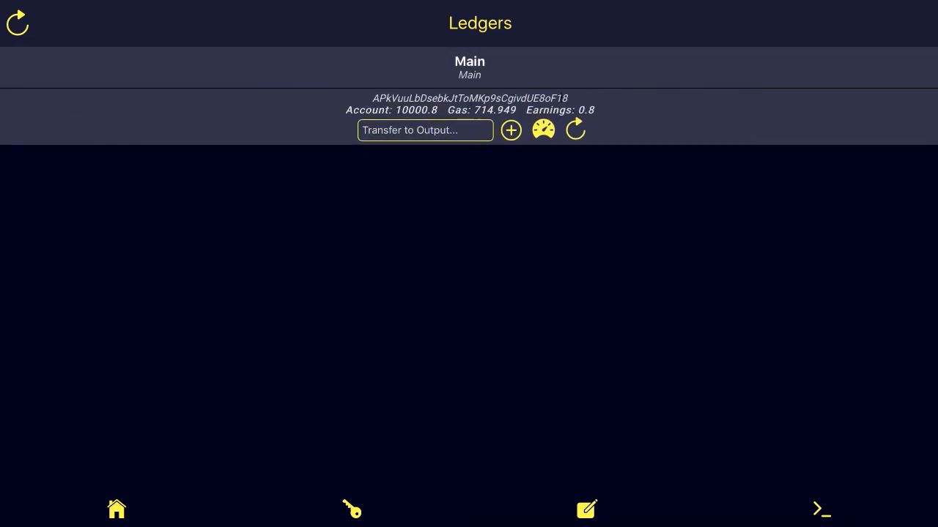
{"action": "left_click", "coordinate": [585, 139]}
Step: Open the Home guide and scroll through its Monetization and Ledgers sections
{"action": "left_click", "coordinate": [117, 513]}
{"action": "scroll", "coordinate": [255, 399], "scroll_direction": "down", "scroll_amount": 10}
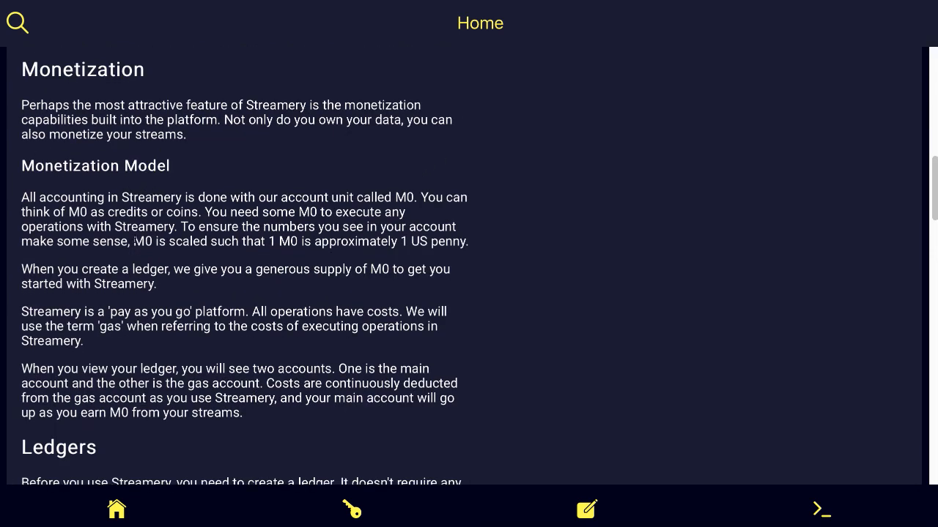
{"action": "scroll", "coordinate": [195, 285], "scroll_direction": "down", "scroll_amount": 5}
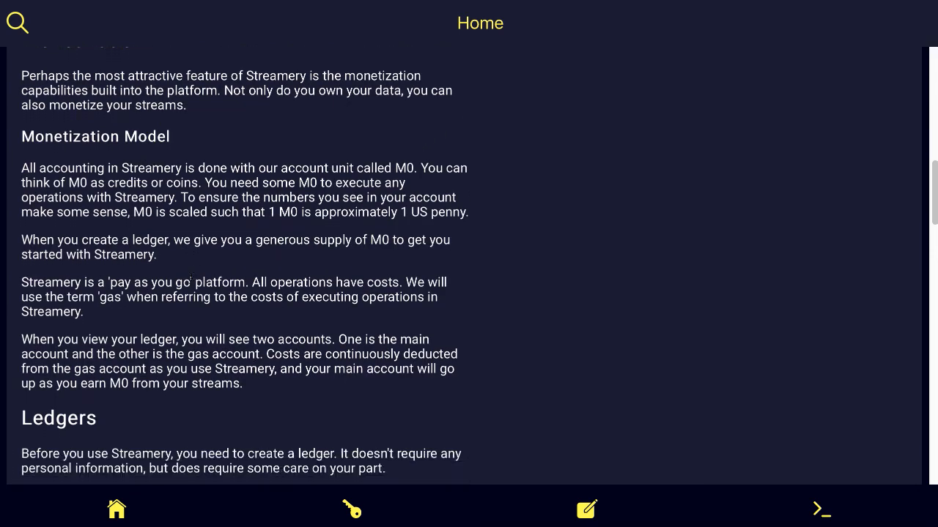
{"action": "scroll", "coordinate": [193, 283], "scroll_direction": "down", "scroll_amount": 4}
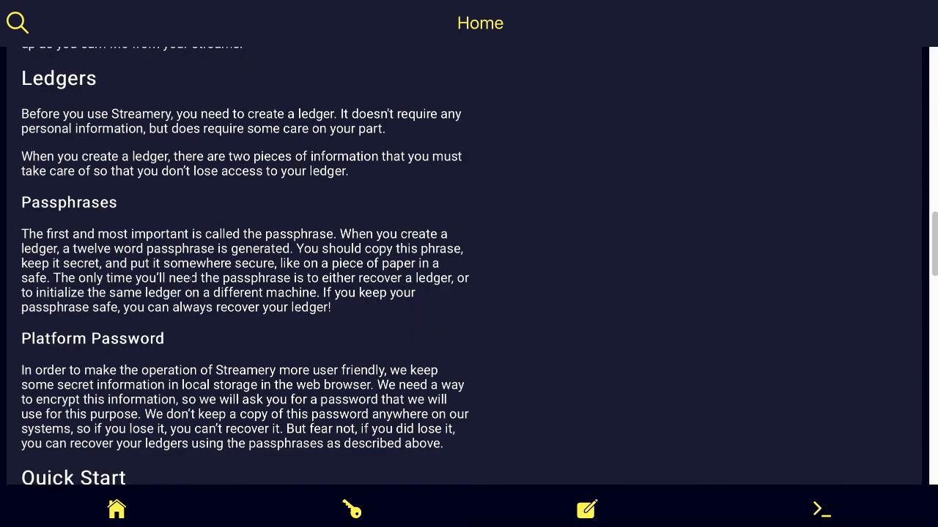
{"action": "scroll", "coordinate": [193, 282], "scroll_direction": "up", "scroll_amount": 10}
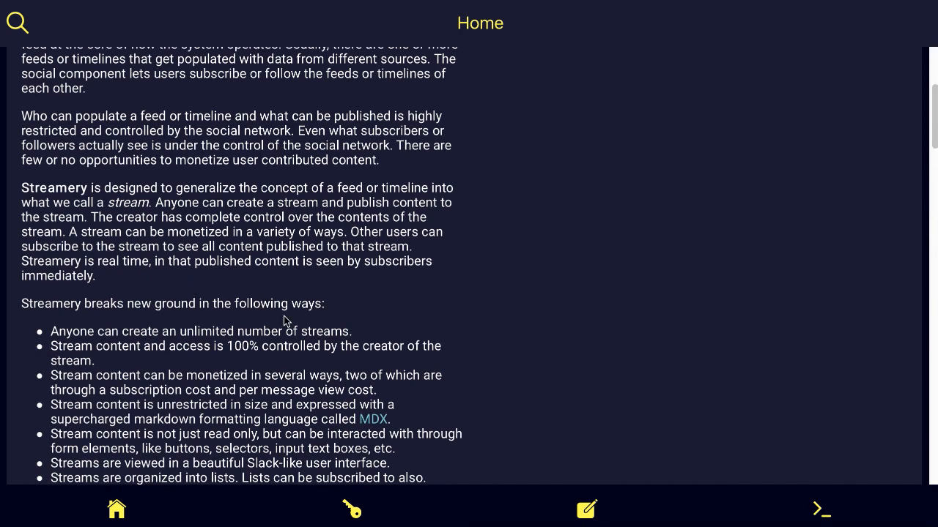